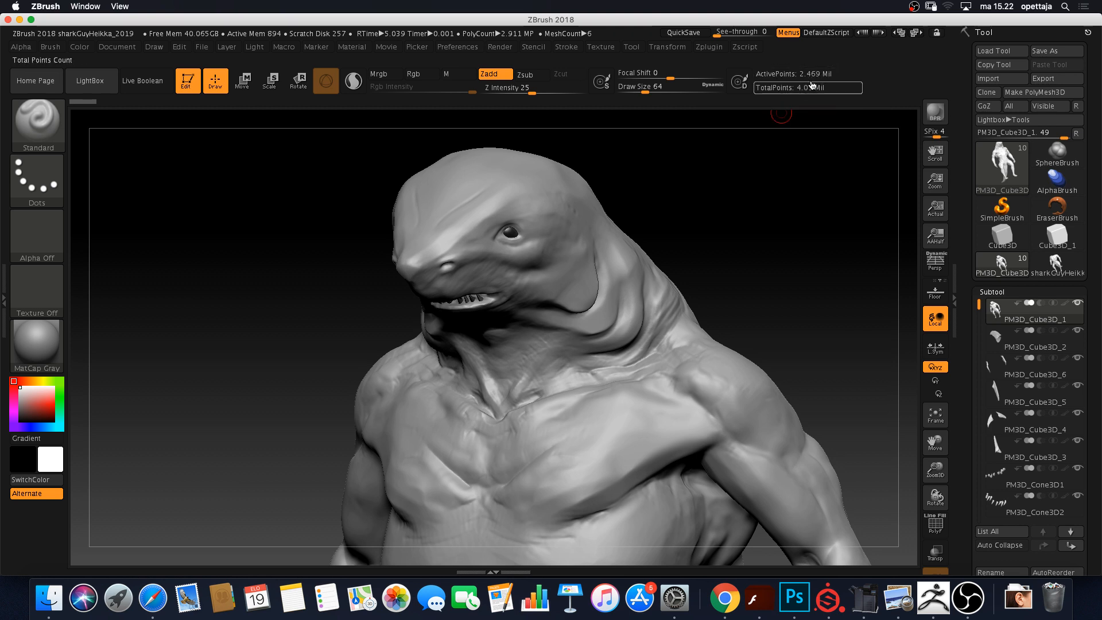
Zoom in on the shark creature's head and orbit it into a near-profile view
mouse_move(688, 173)
left_mouse_down("alt")
mouse_move(749, 172)
mouse_move(738, 181)
mouse_move(768, 157)
mouse_move(558, 228)
mouse_move(696, 180)
left_mouse_up("alt")
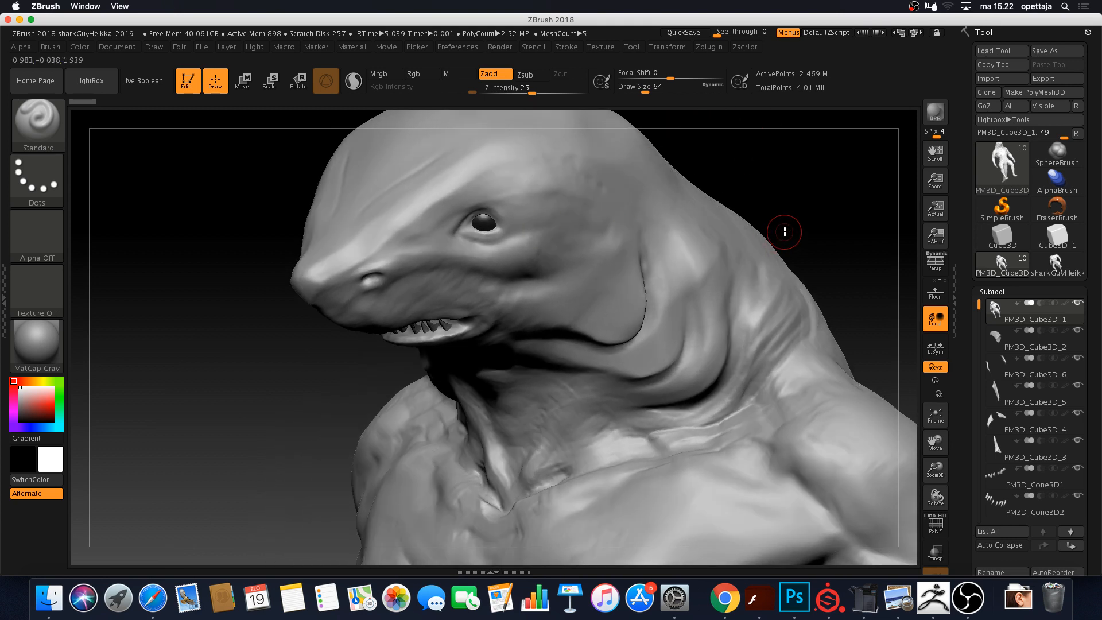
mouse_move(817, 214)
left_mouse_down()
mouse_move(792, 207)
mouse_move(810, 210)
left_mouse_up()
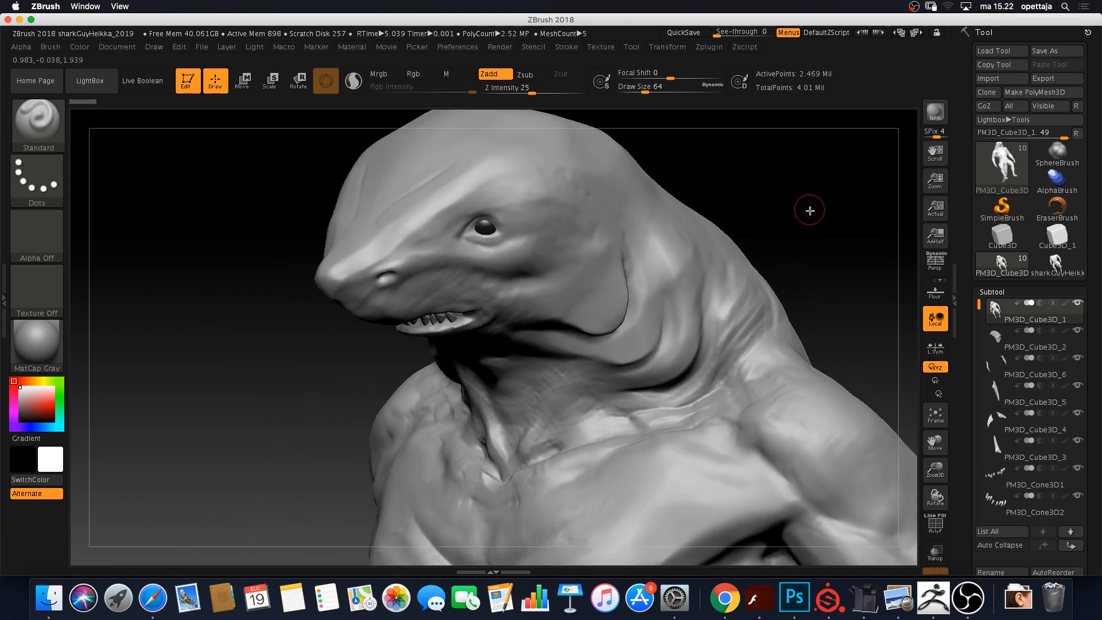
left_click(683, 300)
key("ctrl+shift")
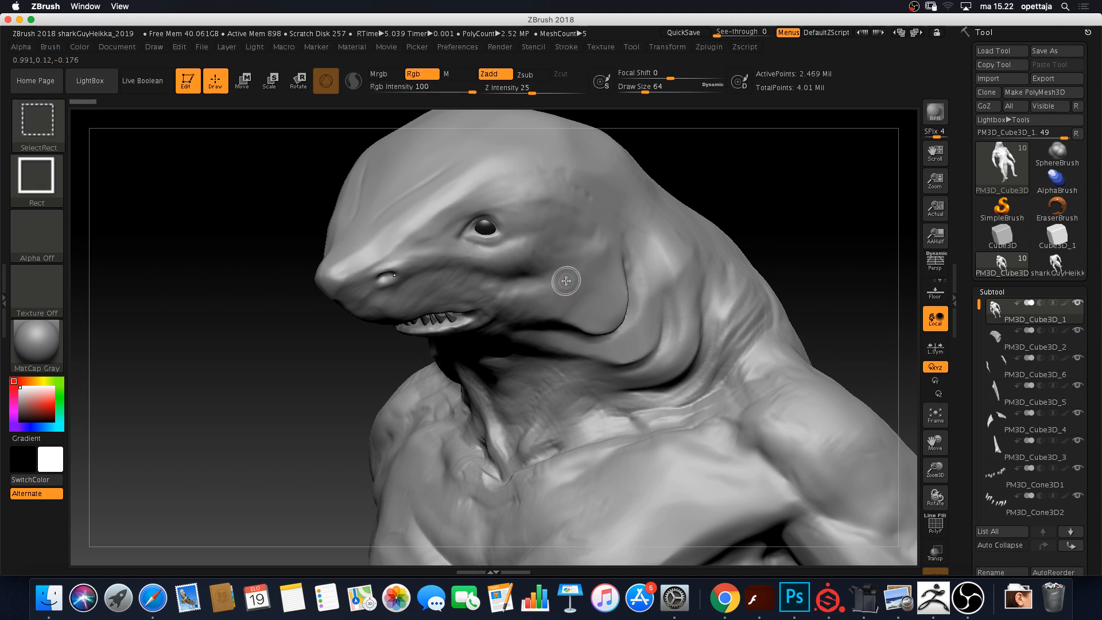
Save the project as a copy named sharkGuyHeikka_2019_decimation
key("ctrl+s")
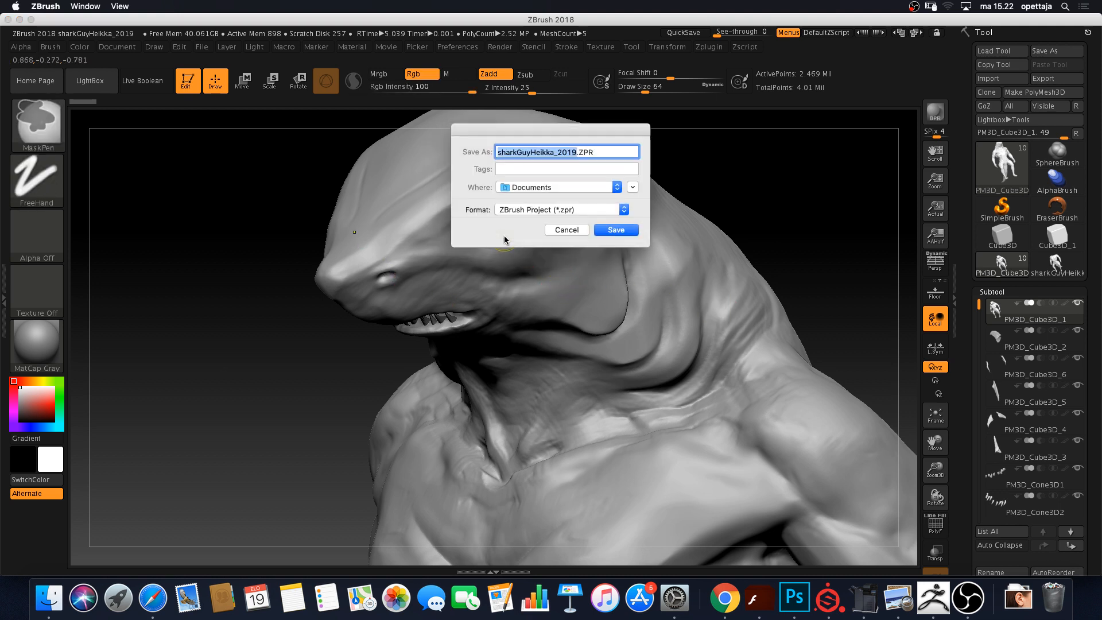
left_click(573, 153)
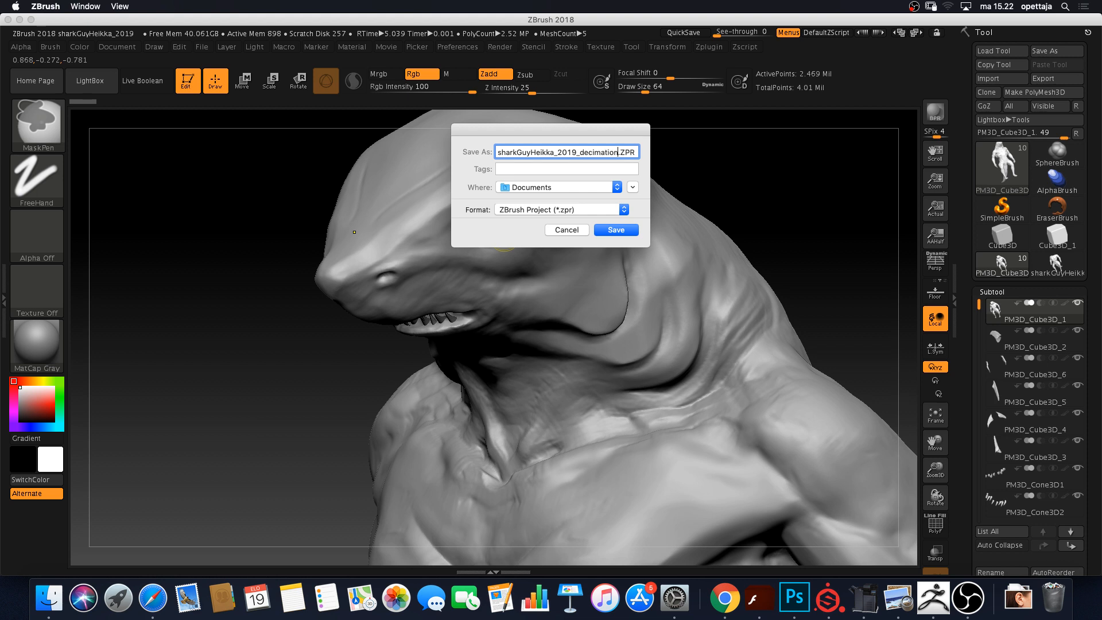
key("Return")
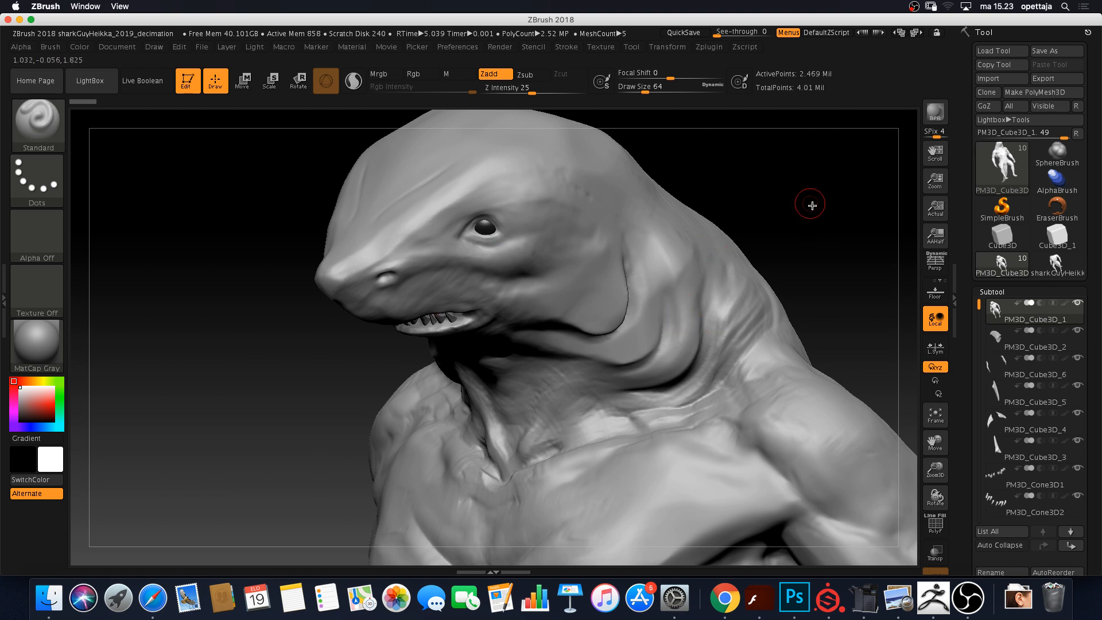
Turn the shark to a side view, check subtool point counts (body 2.469 million), and scroll to the Merge section
left_click_drag(812, 207, 775, 252)
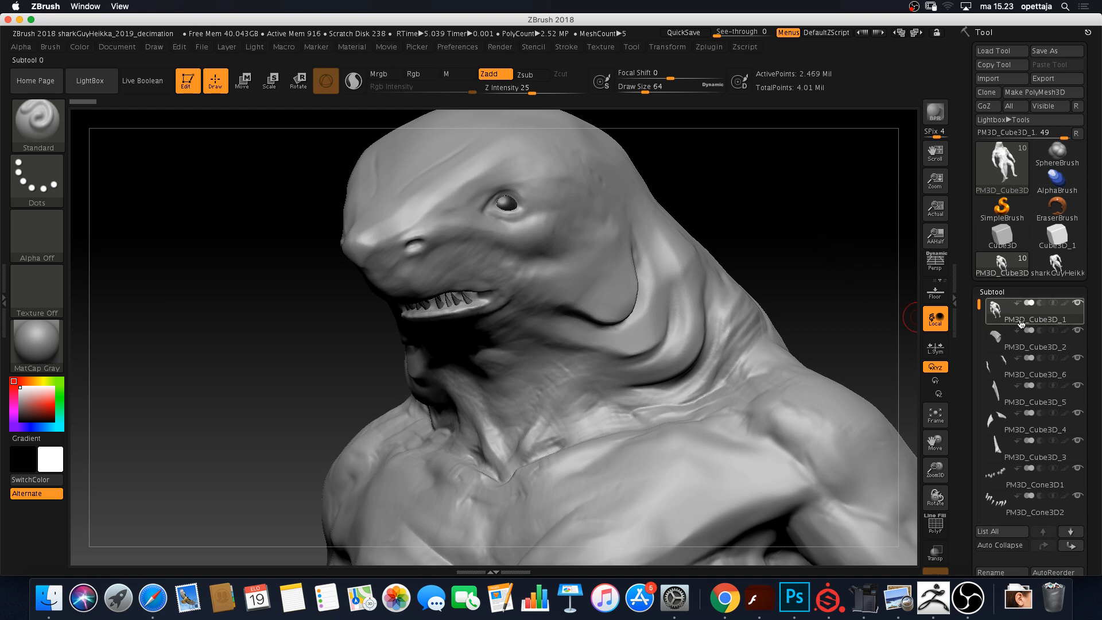
mouse_move(1029, 328)
left_click_drag(966, 377, 961, 329)
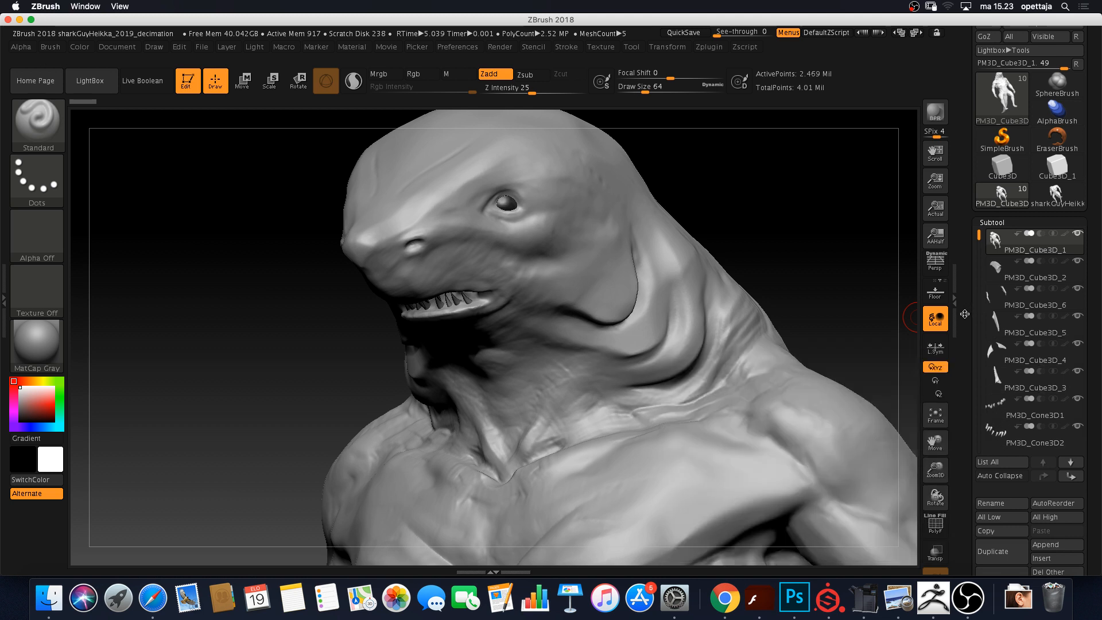
left_click_drag(964, 314, 959, 287)
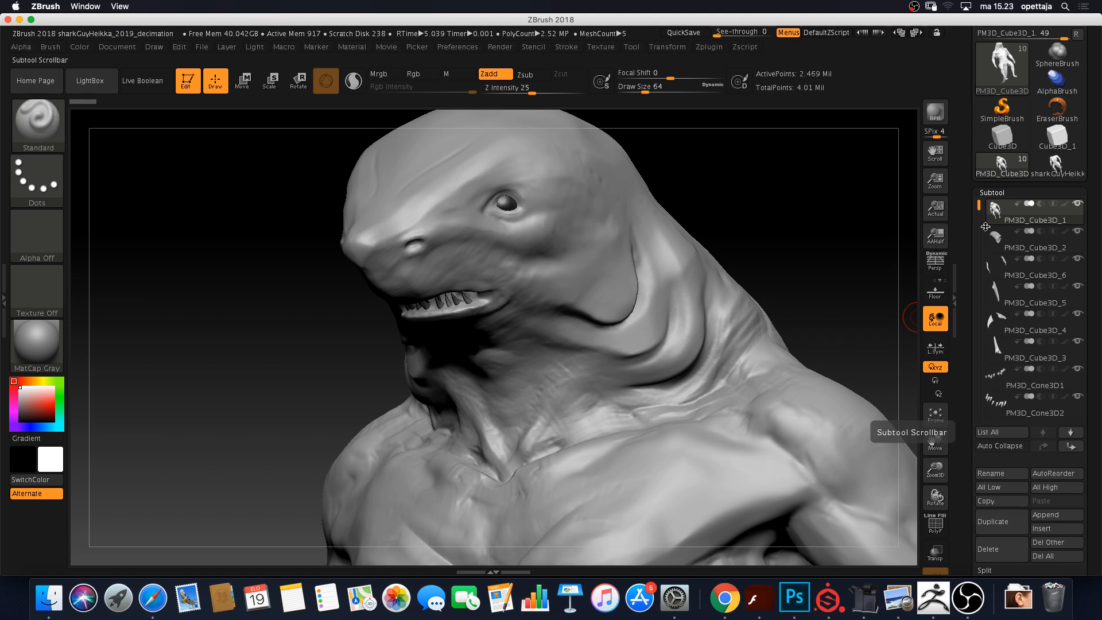
mouse_move(1032, 337)
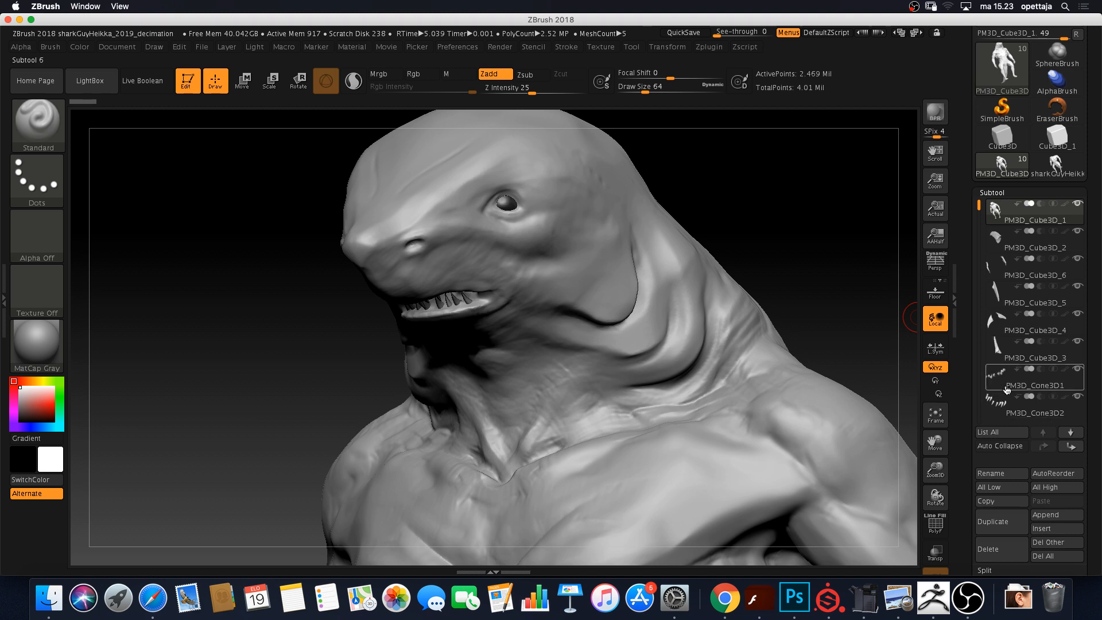
mouse_move(1005, 393)
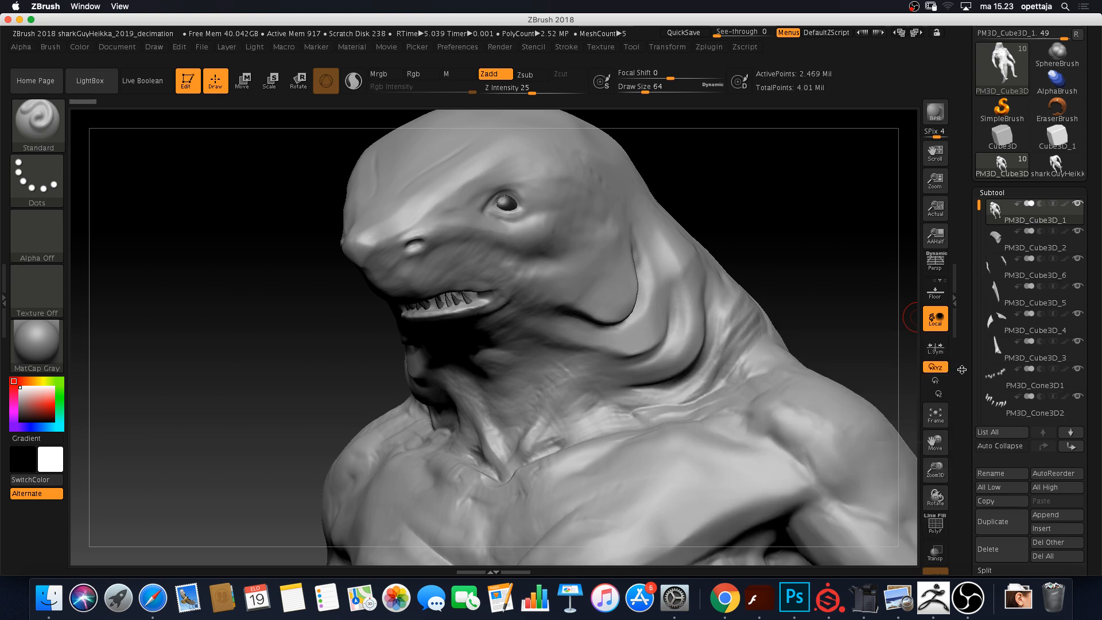
left_click_drag(962, 369, 962, 336)
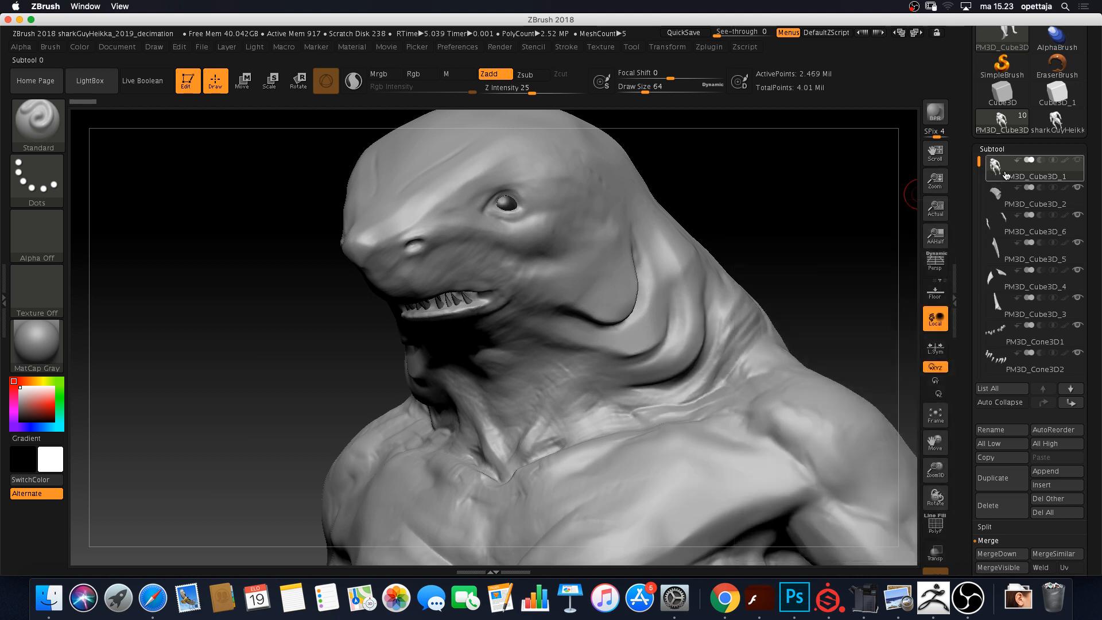
mouse_move(1006, 175)
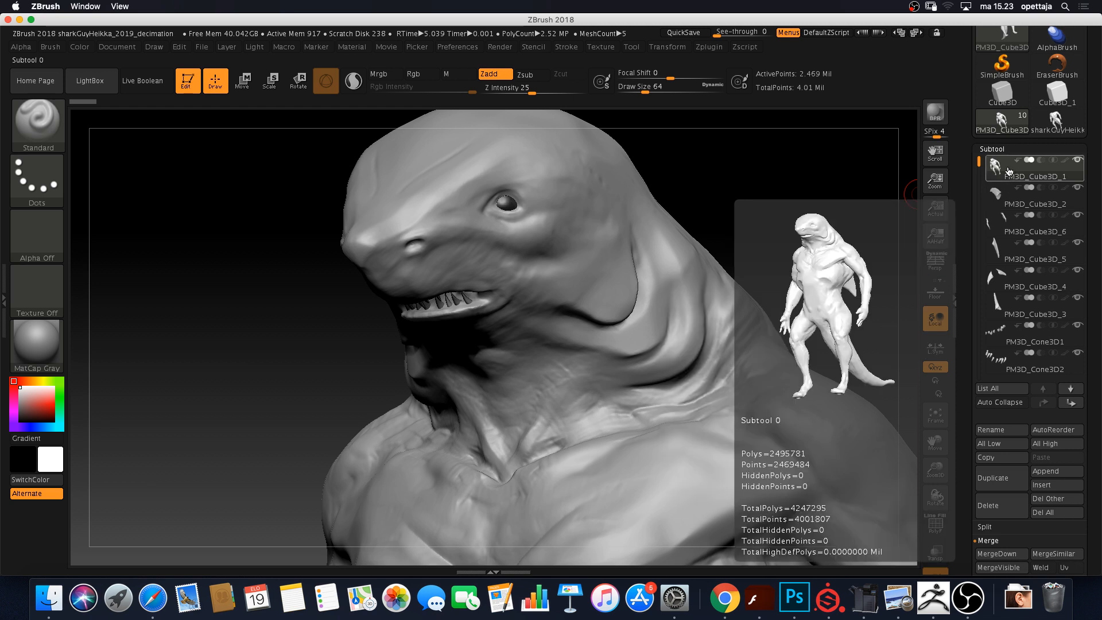
scroll(969, 540, "down", 5)
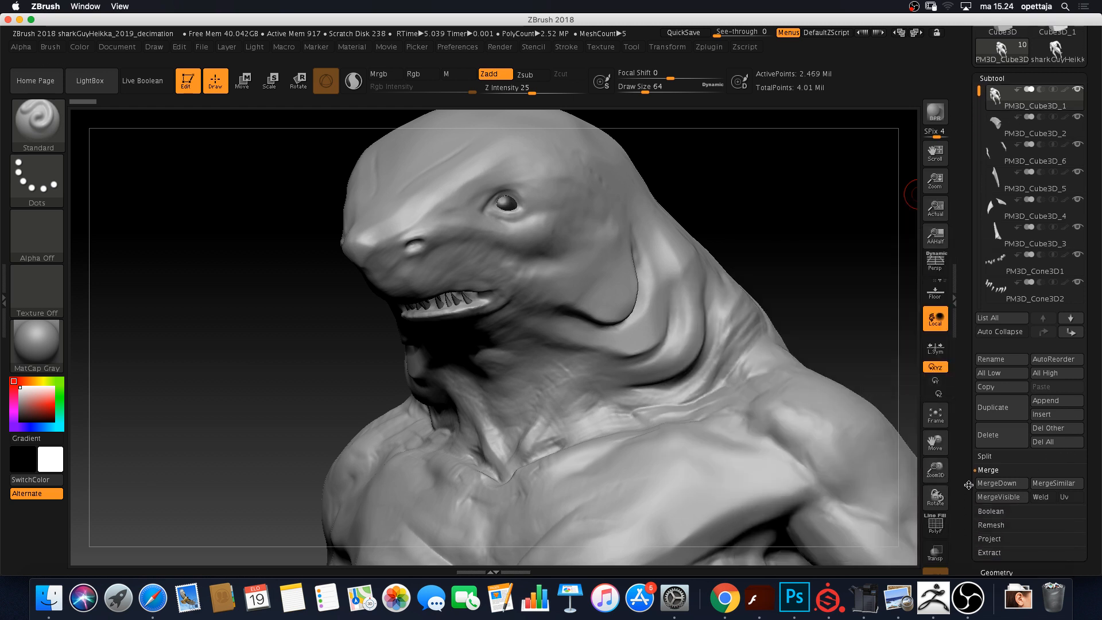
MergeDown PM3D_Cube3D_6, PM3D_Cube3D_5 and PM3D_Cube3D_4 into the body subtool, confirming each merge
left_click(1005, 453)
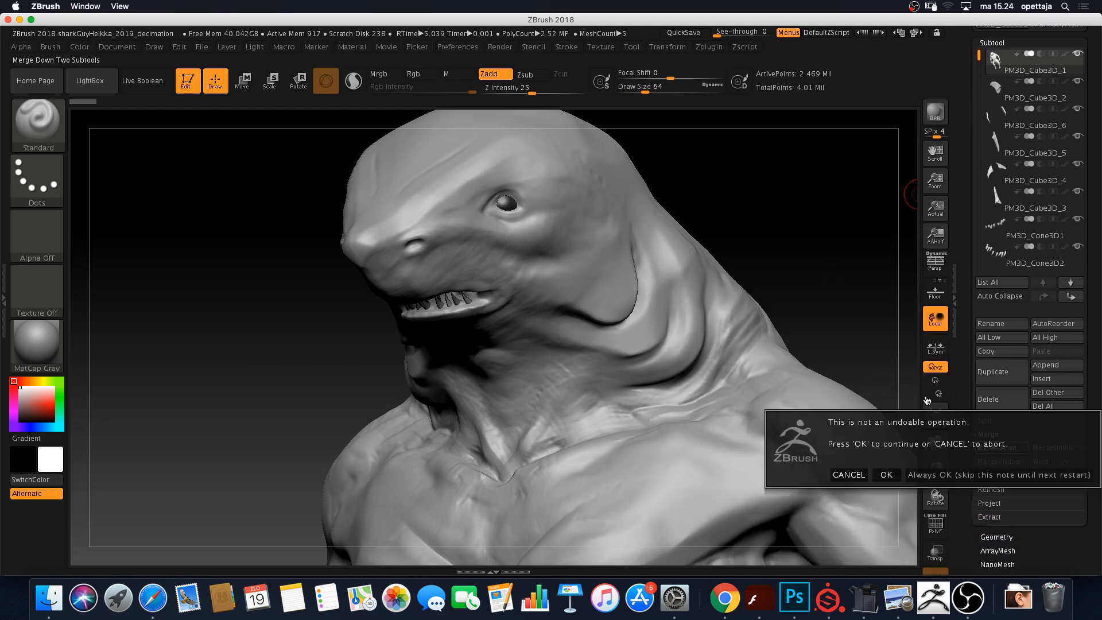
left_click(887, 472)
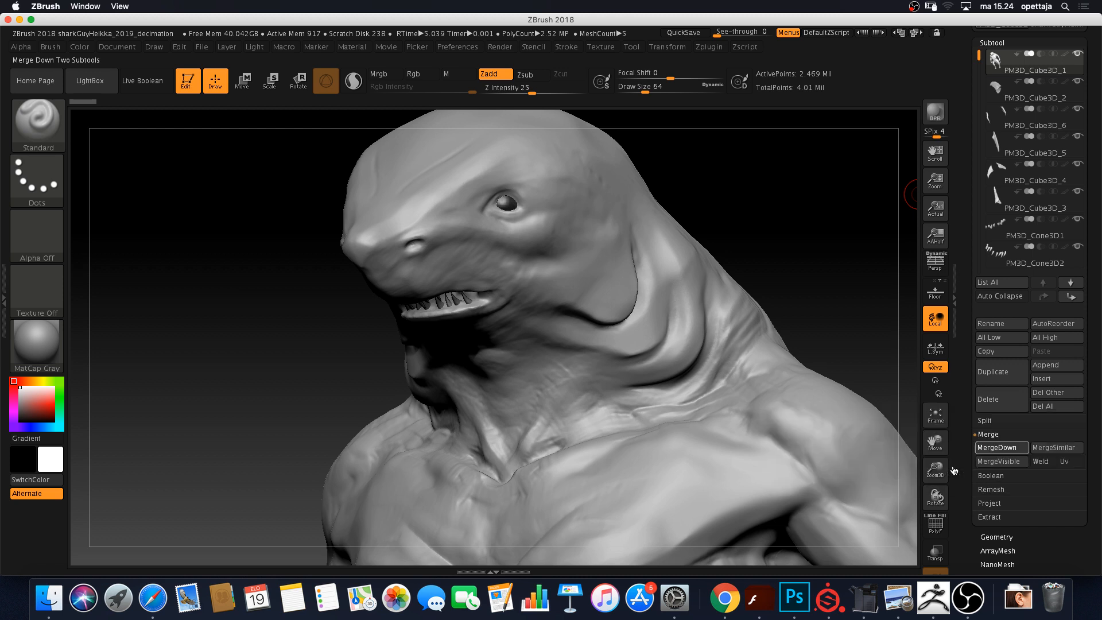
left_click(1006, 453)
left_click(888, 475)
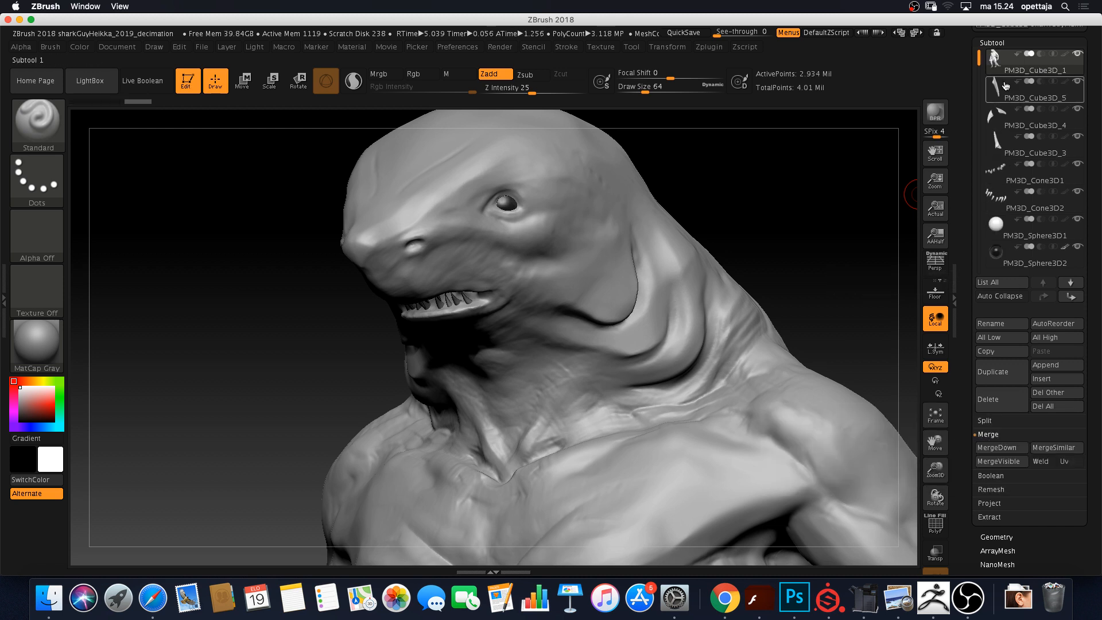
left_click(996, 453)
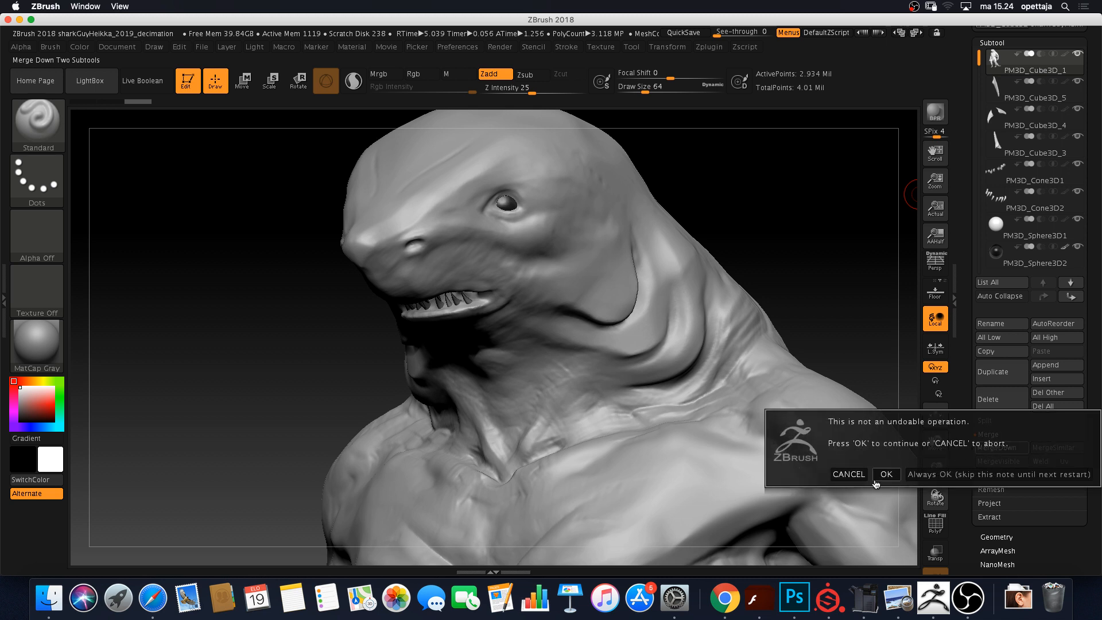
left_click(885, 477)
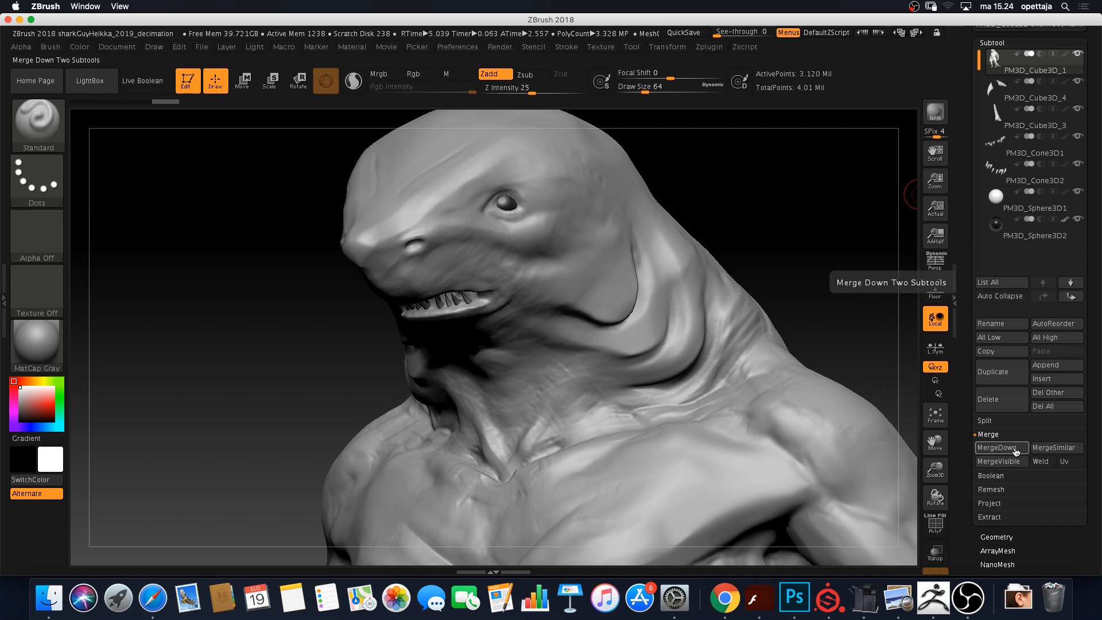
mouse_move(1060, 212)
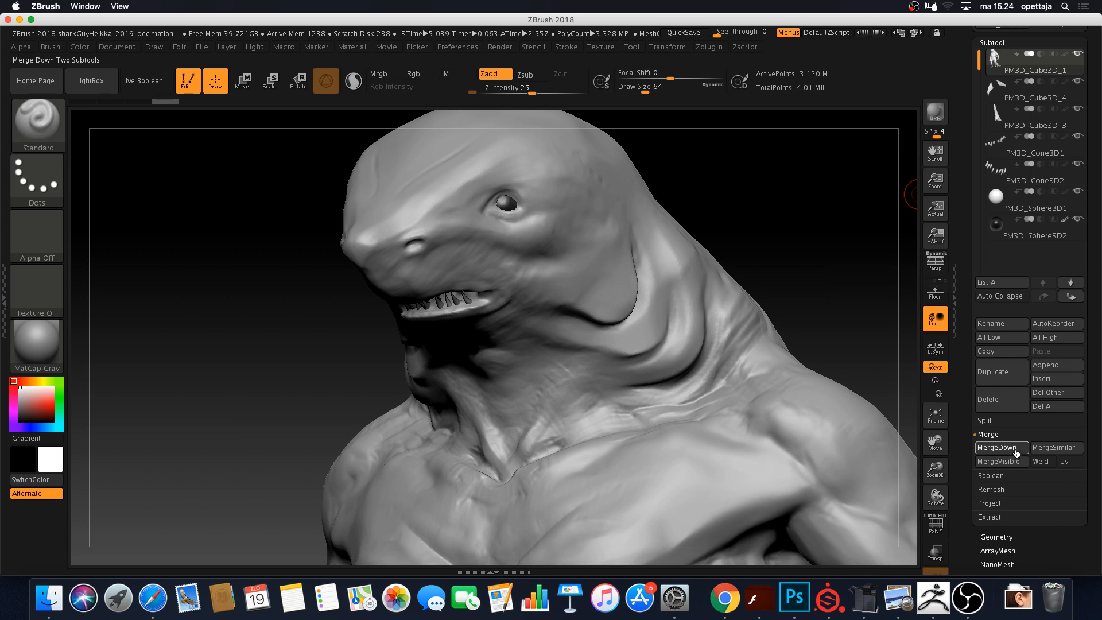
left_click(998, 448)
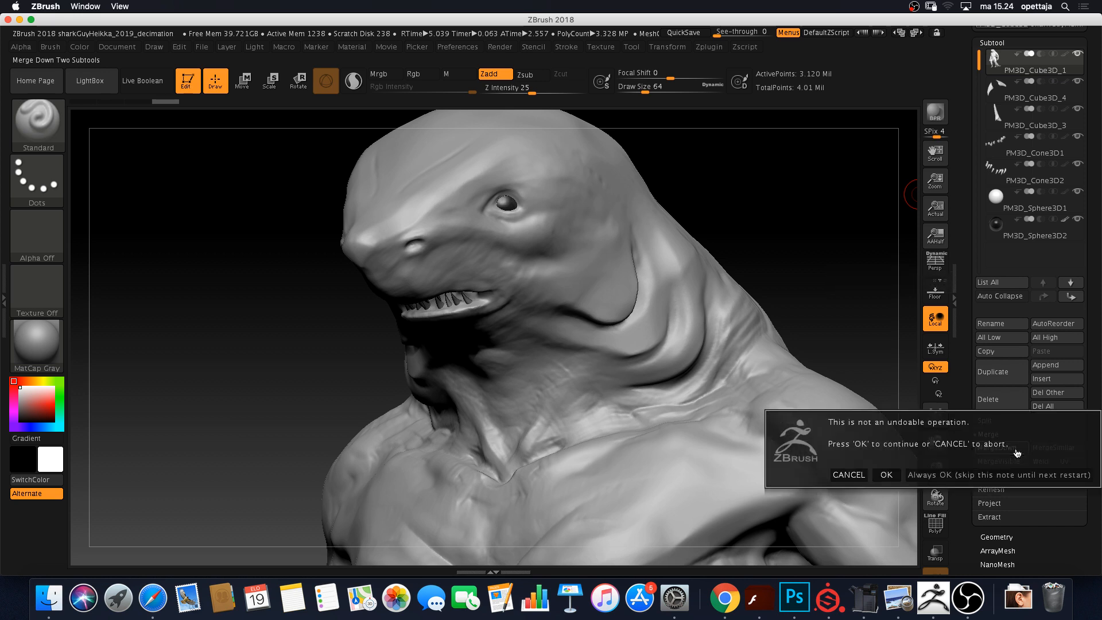
left_click(887, 476)
Select PM3D_Sphere3D1 and reposition it in the subtool list
left_click(1011, 183)
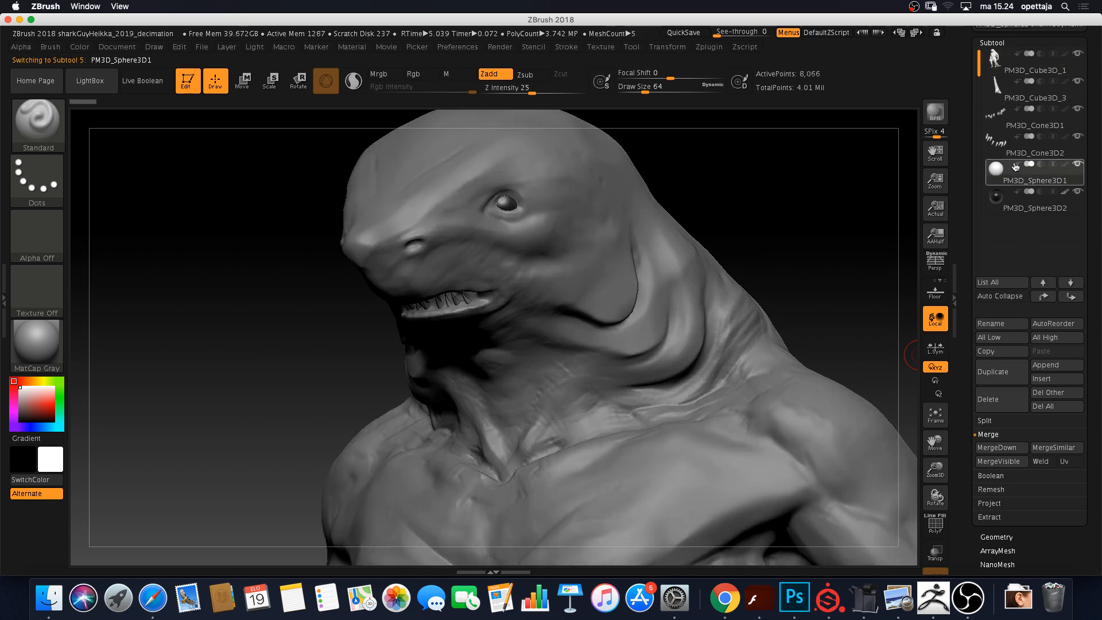
left_click(1043, 297)
left_click(1043, 297)
left_click(1044, 297)
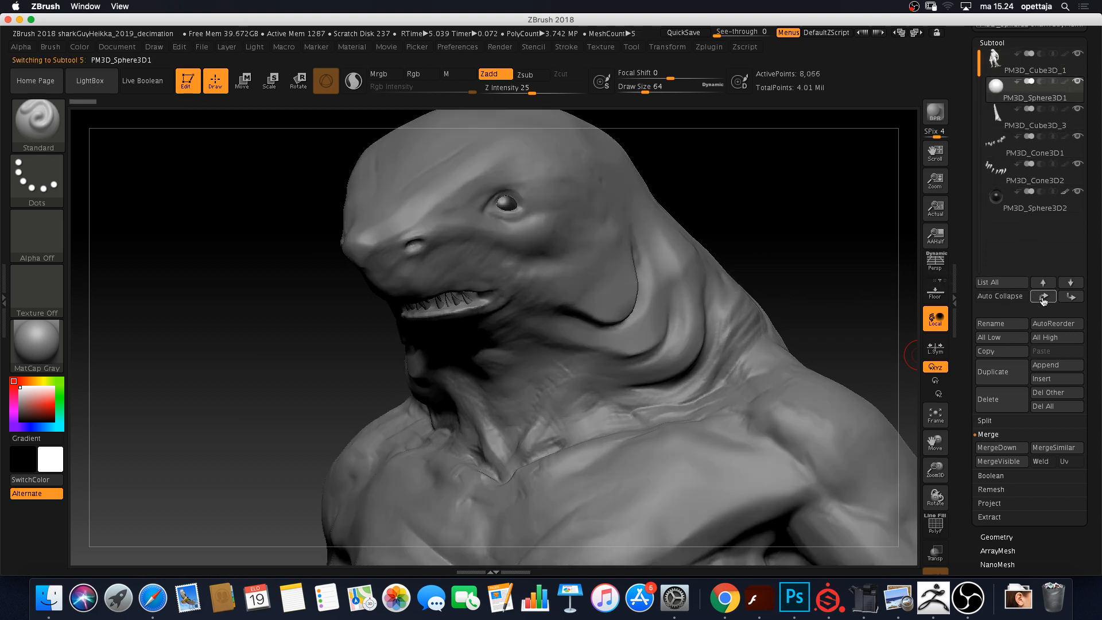
left_click(1043, 297)
left_click(1071, 298)
left_click(1071, 298)
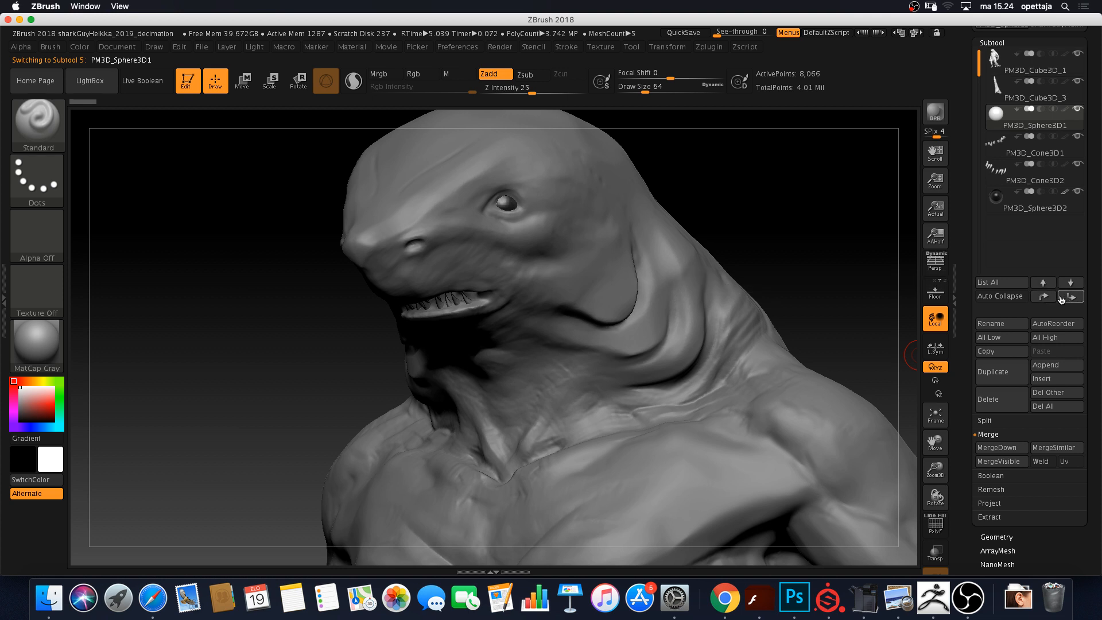
left_click(1044, 299)
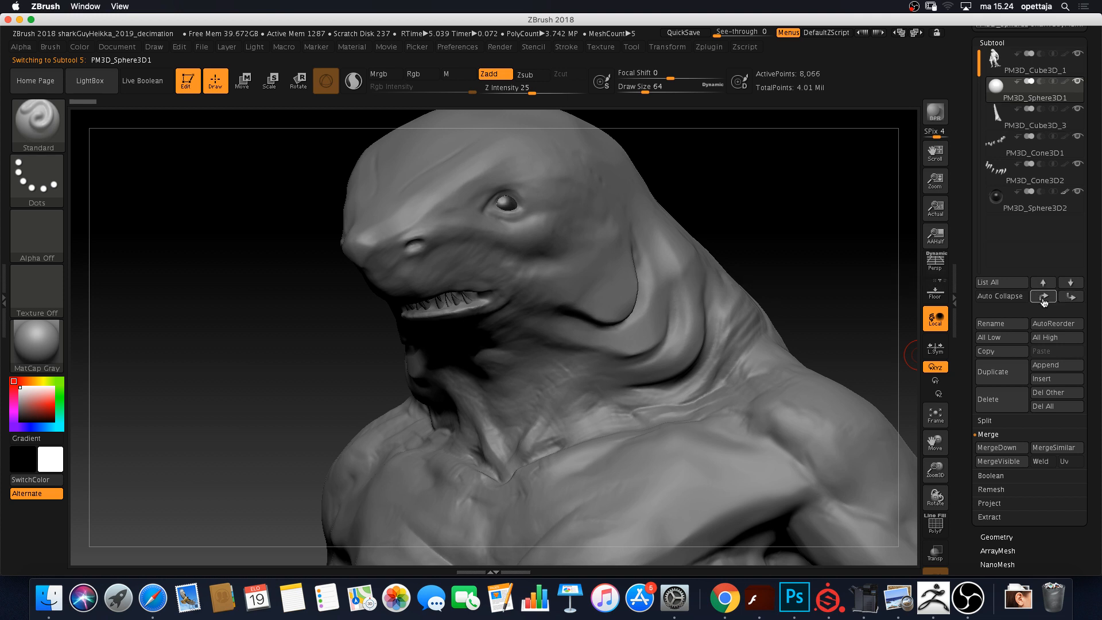
left_click(1066, 299)
left_click(1066, 299)
left_click(1065, 299)
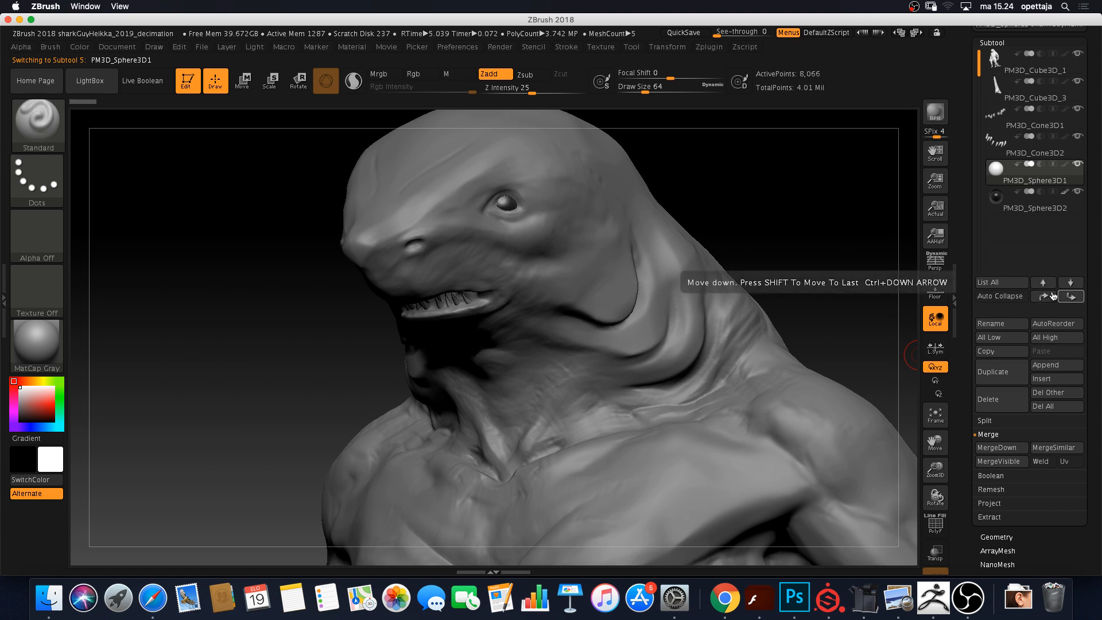
Select PM3D_Cube3D_1 and merge PM3D_Cube3D_3, PM3D_Cone3D1 and PM3D_Cone3D2 into it
left_click(1016, 66)
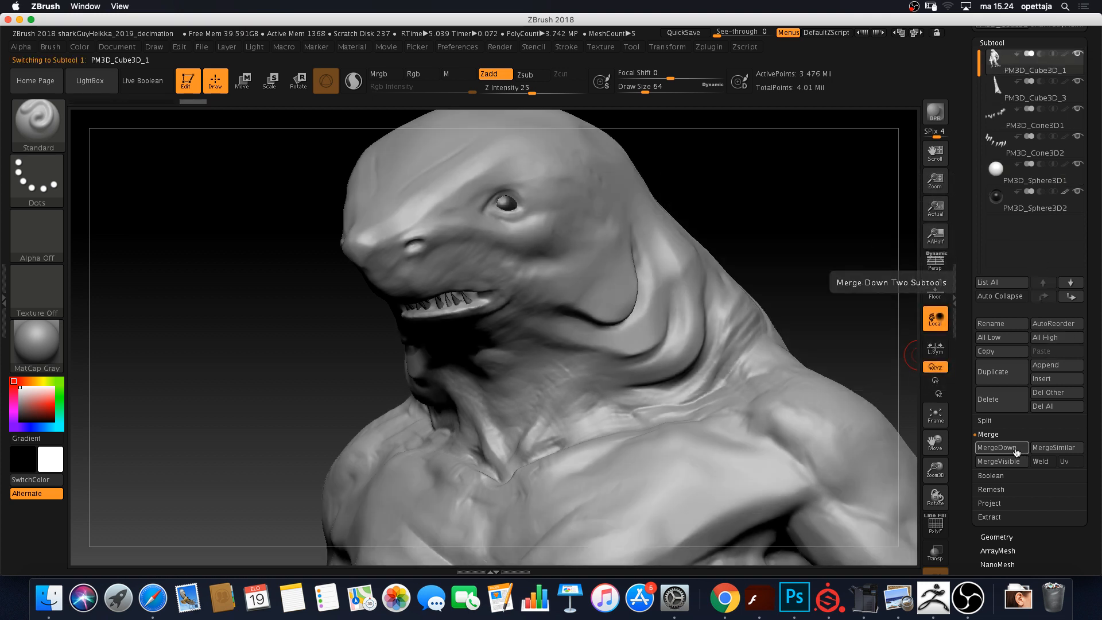
left_click(1015, 453)
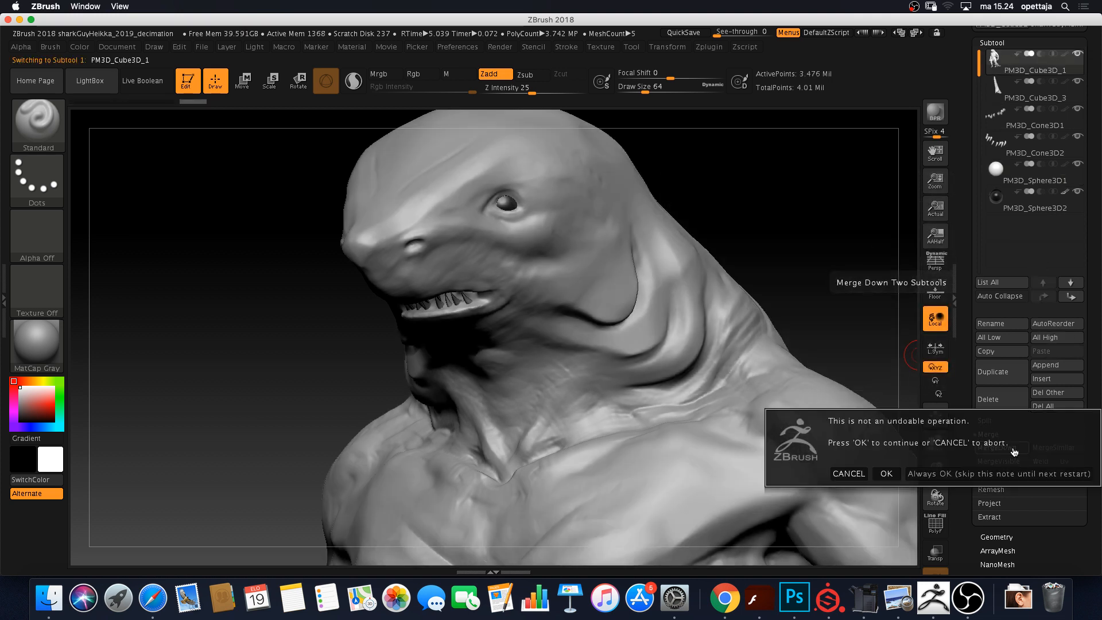
left_click(885, 474)
left_click(1013, 448)
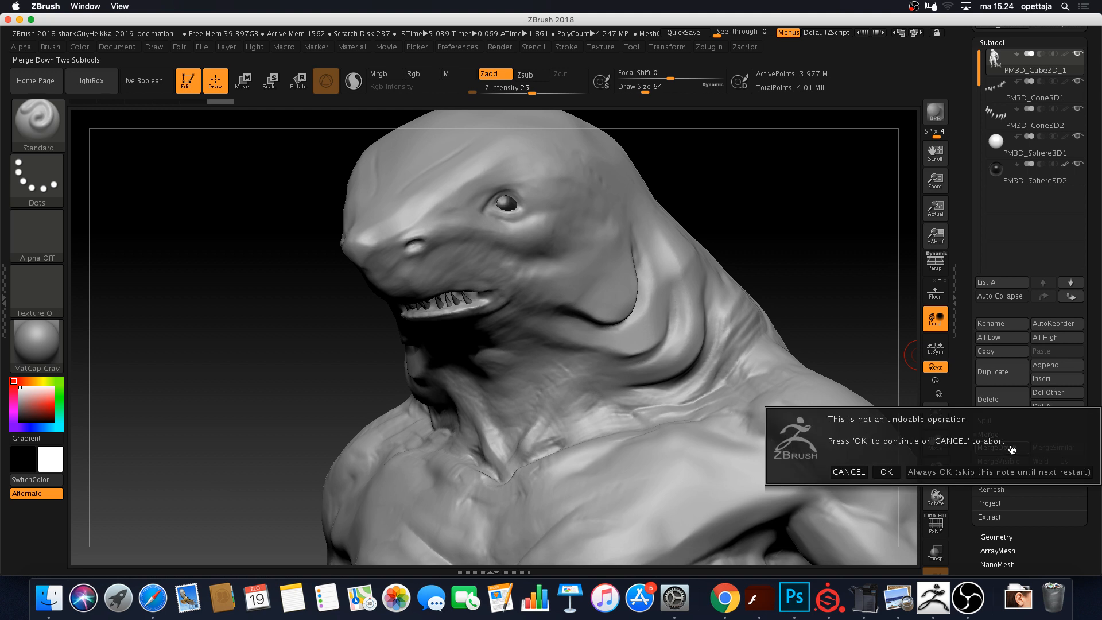
left_click(888, 472)
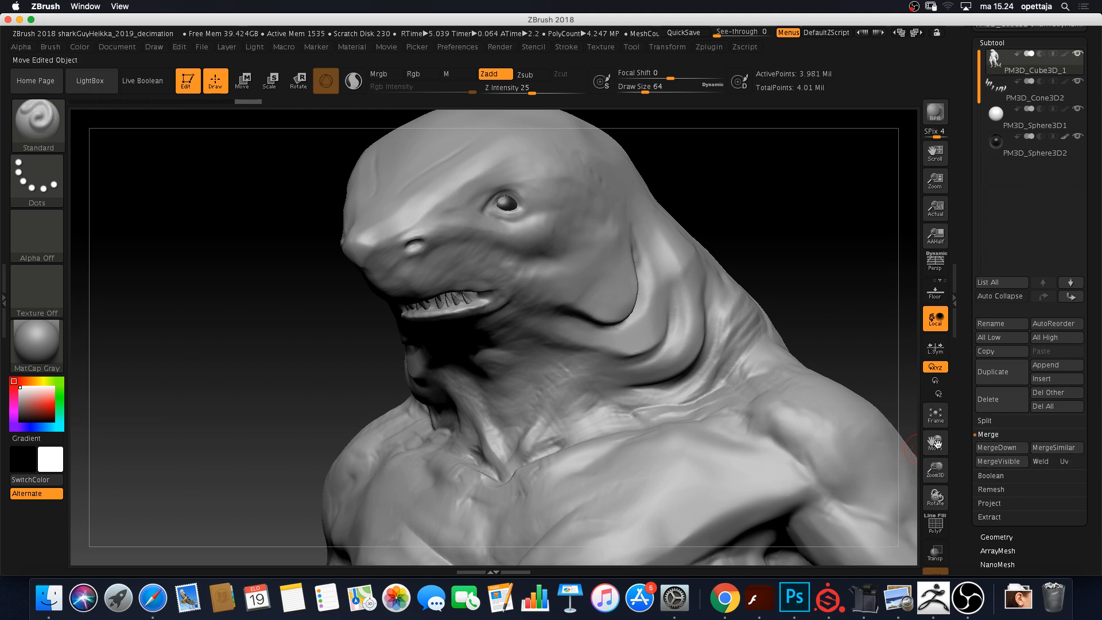
left_click(1008, 449)
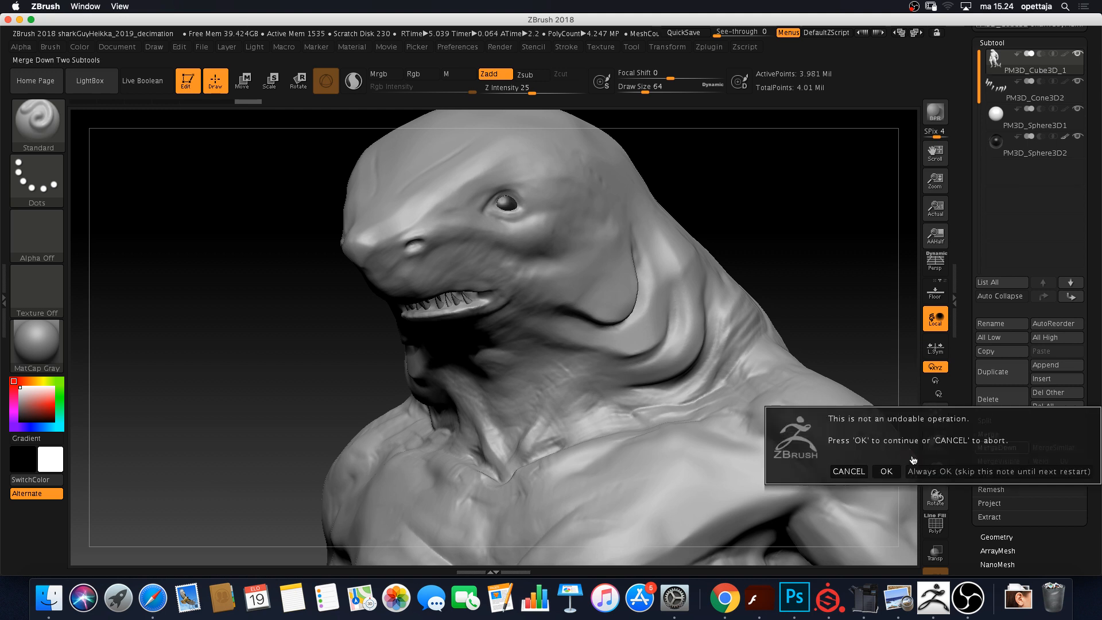
left_click(887, 472)
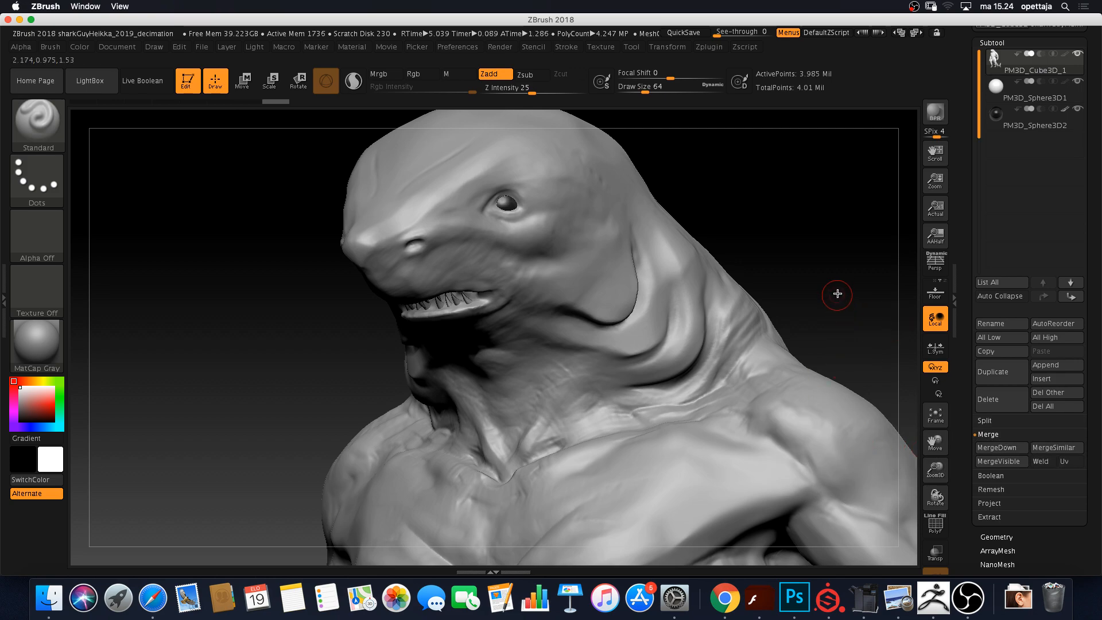
Orbit close to the shoulder and arm, then turn on PolyF polygroup colours and wireframe
mouse_move(838, 294)
left_mouse_down()
mouse_move(825, 303)
mouse_move(873, 396)
mouse_move(880, 350)
mouse_move(834, 300)
mouse_move(608, 331)
mouse_move(676, 326)
mouse_move(699, 339)
mouse_move(662, 360)
mouse_move(718, 371)
mouse_move(795, 332)
mouse_move(647, 330)
mouse_move(730, 338)
mouse_move(721, 293)
mouse_move(736, 315)
mouse_move(753, 296)
left_mouse_up()
mouse_move(746, 460)
left_mouse_down()
mouse_move(708, 463)
mouse_move(741, 465)
mouse_move(728, 345)
mouse_move(249, 439)
left_mouse_up()
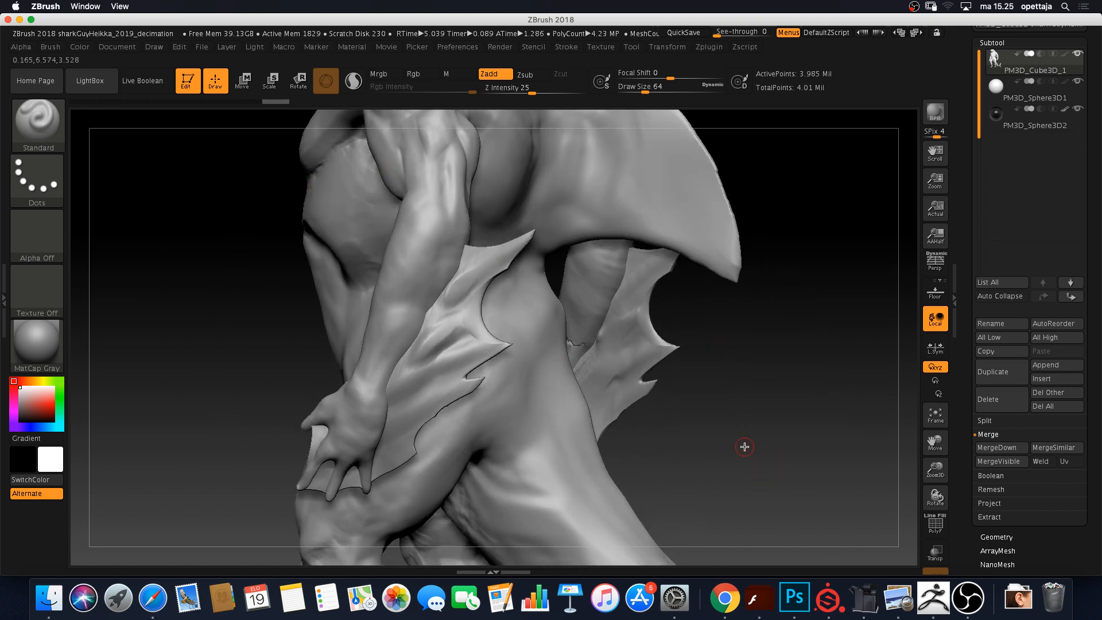
mouse_move(745, 446)
left_mouse_down()
mouse_move(785, 441)
mouse_move(772, 422)
left_mouse_up()
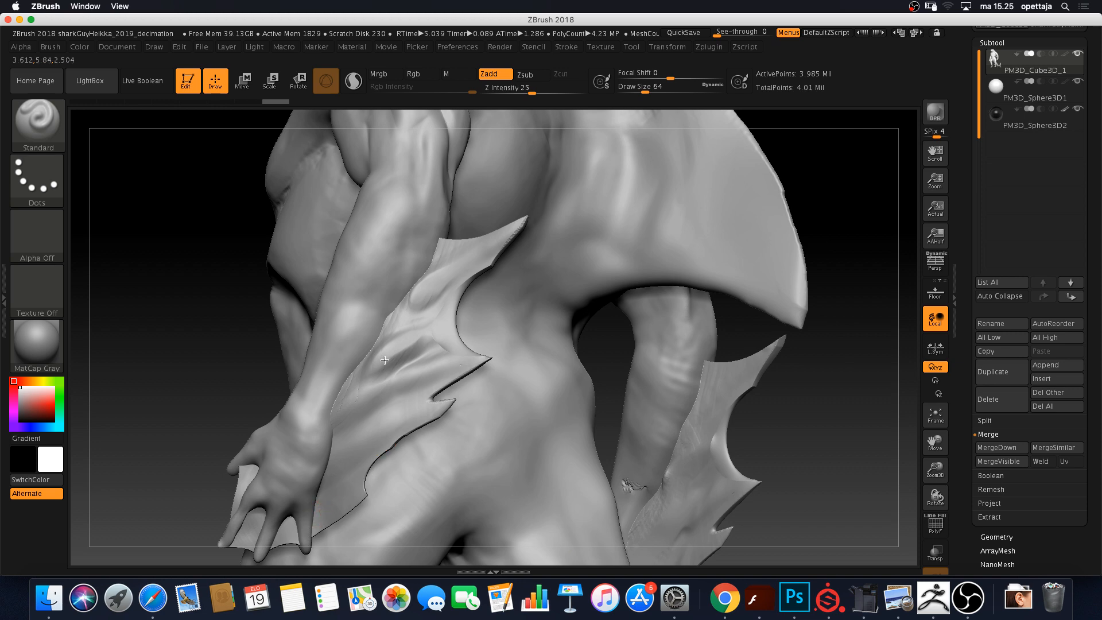
mouse_move(208, 360)
left_mouse_down()
mouse_move(337, 391)
mouse_move(436, 475)
left_mouse_up()
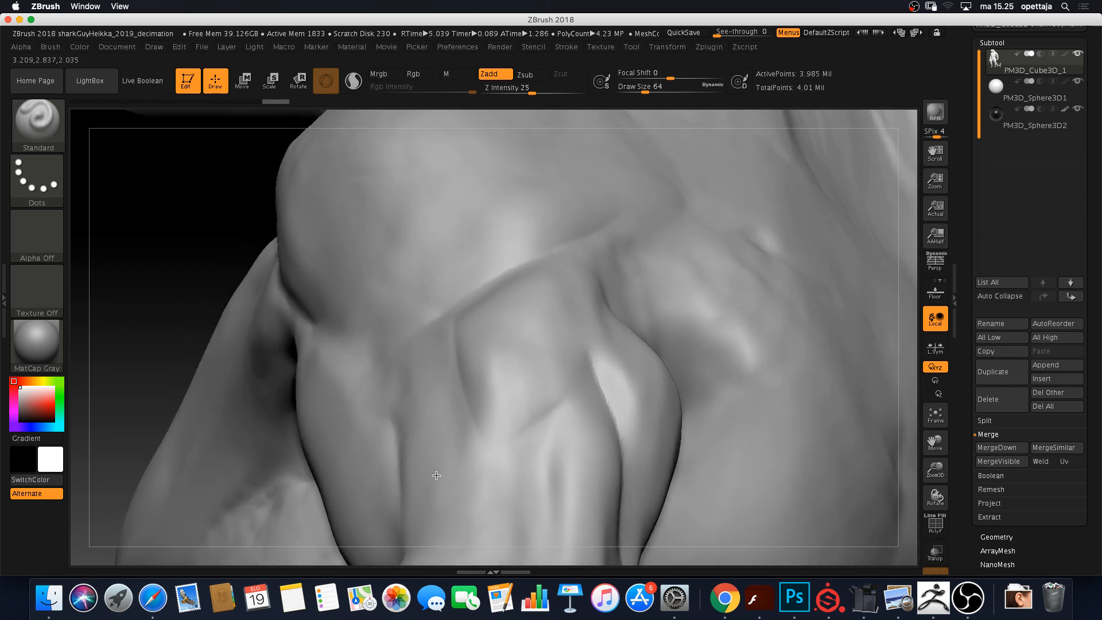
mouse_move(614, 488)
right_mouse_down("alt")
mouse_move(638, 305)
mouse_move(603, 59)
mouse_move(562, 29)
right_mouse_up("alt")
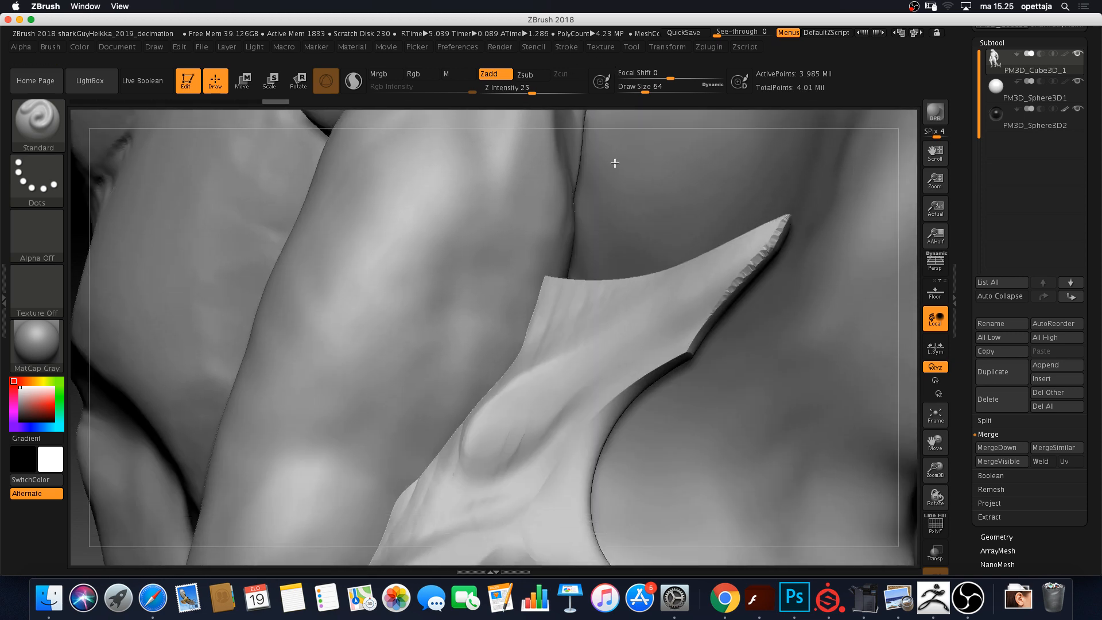
left_click(936, 523)
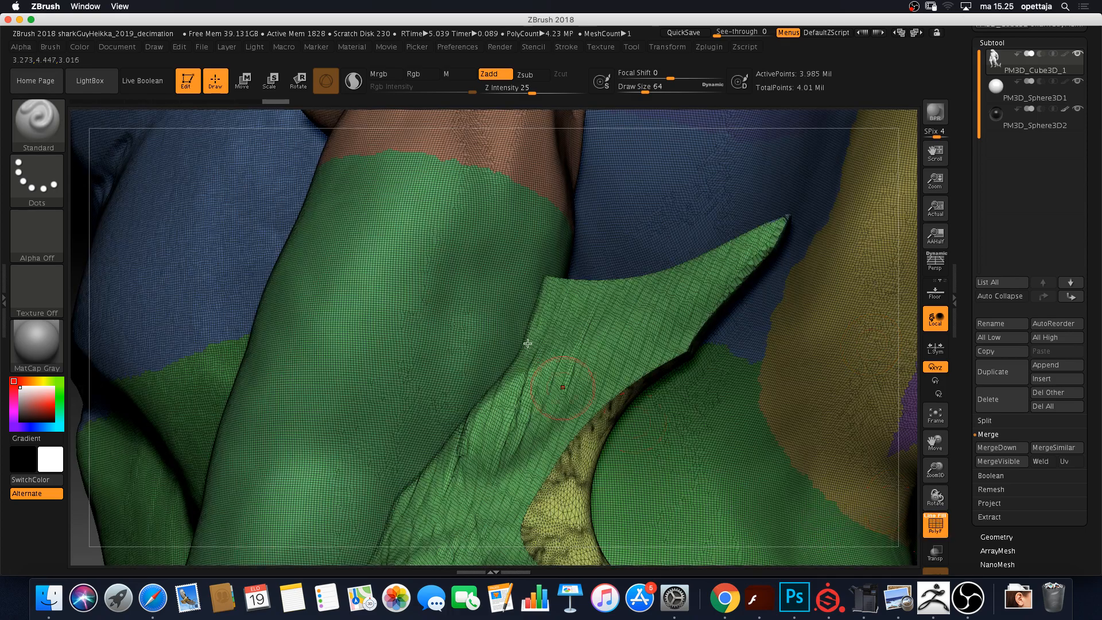
Inspect where the green arm, purple fin and second arm meet from several angles
right_click_drag(505, 414, 864, 389, "ctrl")
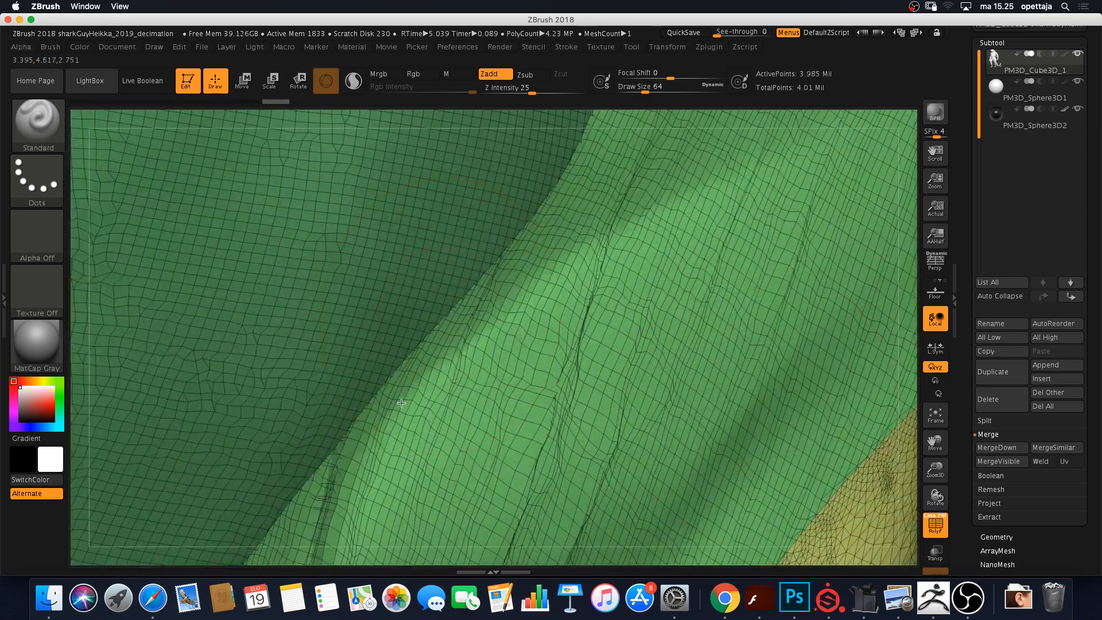
right_click_drag(792, 352, 301, 366, "alt")
mouse_move(767, 365)
right_mouse_down("alt")
mouse_move(444, 368)
mouse_move(778, 368)
right_mouse_up("alt")
mouse_move(778, 369)
right_mouse_down("ctrl")
mouse_move(596, 376)
mouse_move(650, 376)
right_mouse_up("ctrl")
right_click_drag(555, 401, 197, 370, "alt")
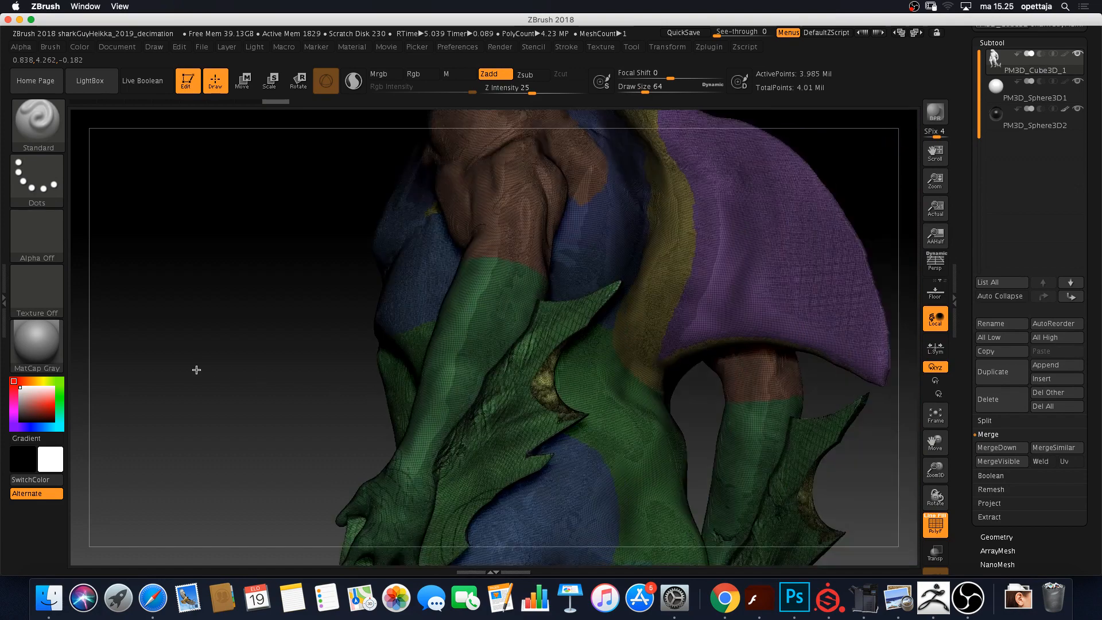
mouse_move(589, 409)
right_mouse_down("ctrl")
mouse_move(660, 431)
mouse_move(745, 368)
right_mouse_up("ctrl")
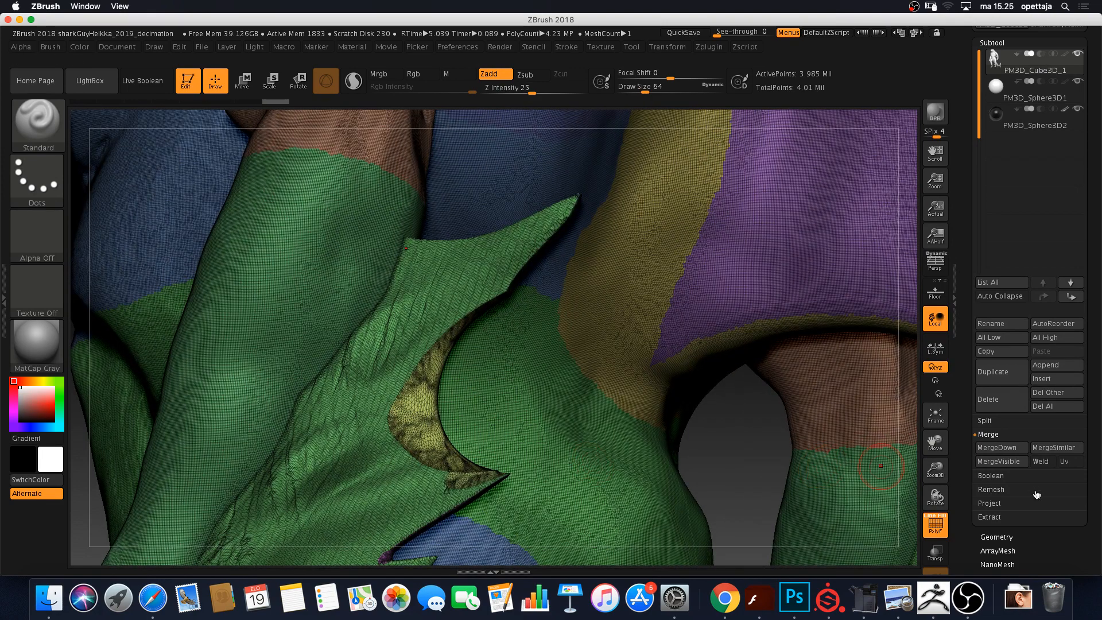
Clear the mask and DynaMesh the body at resolution 288, dropping it to 2.740 million points
left_click(1004, 540)
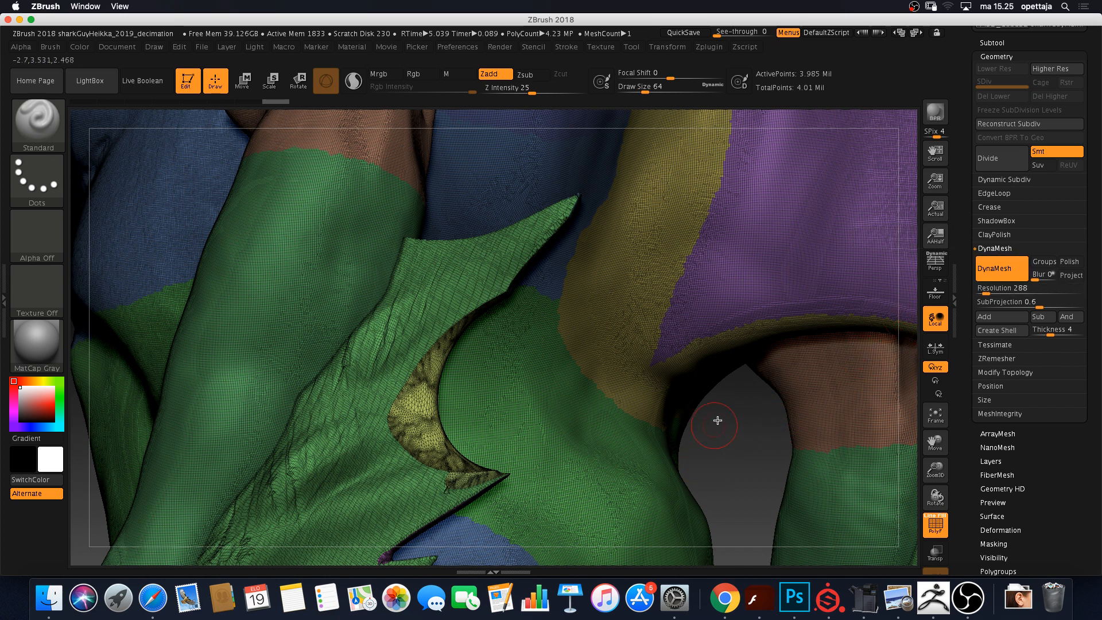
key("ctrl")
left_click_drag(736, 421, 758, 446, "ctrl")
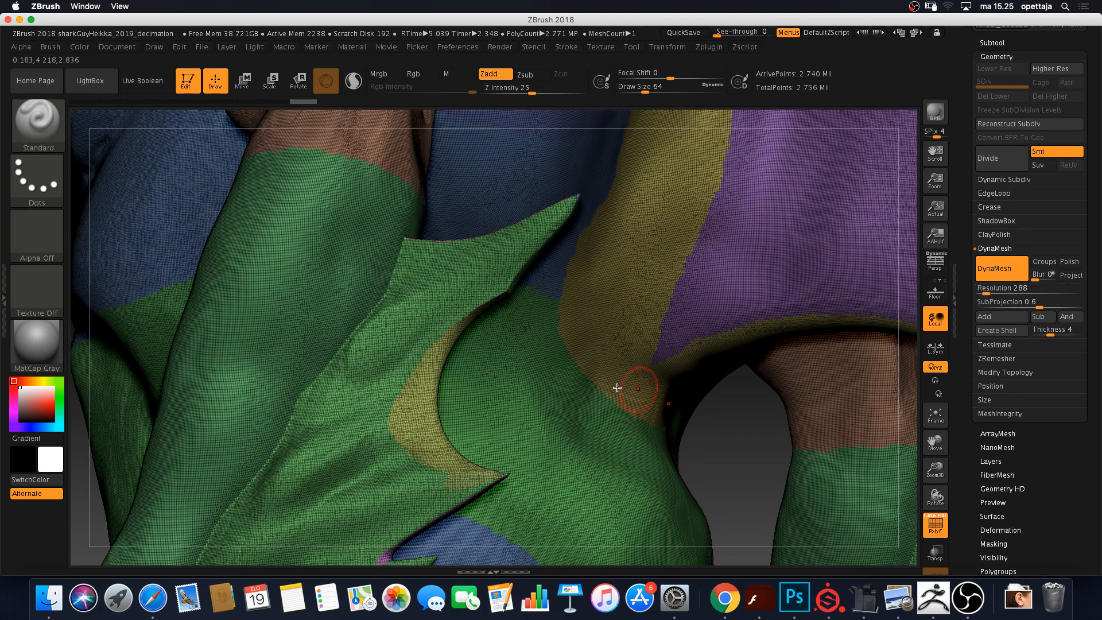
left_click(1007, 270)
Smooth out the crease streaks along the seam where the fin joins the arm
left_click_drag(752, 421, 775, 419)
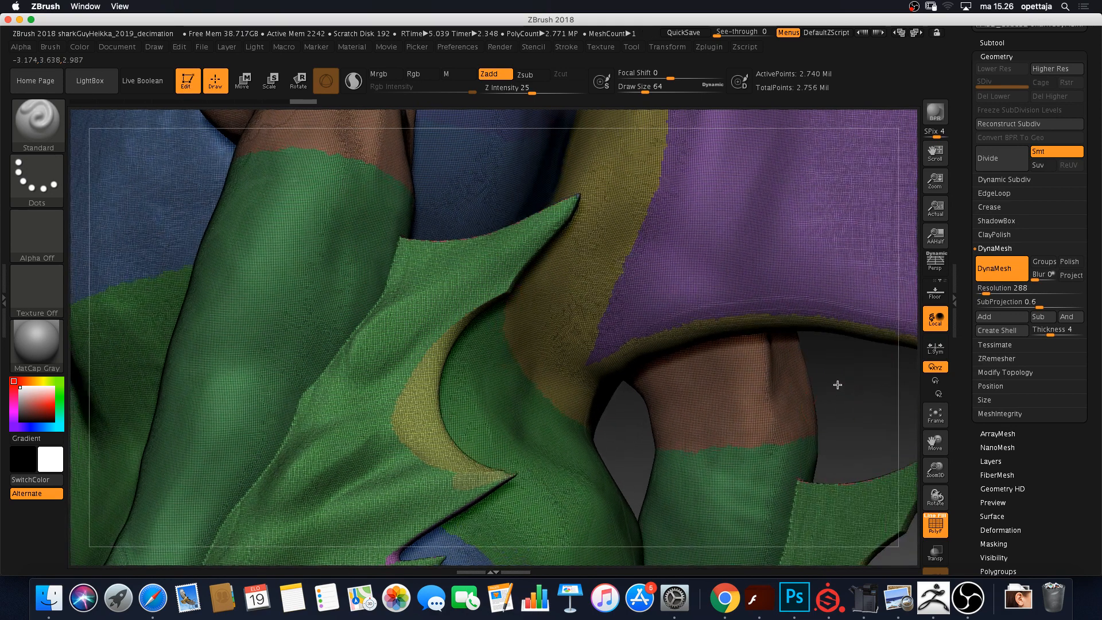
left_click_drag(838, 385, 877, 379)
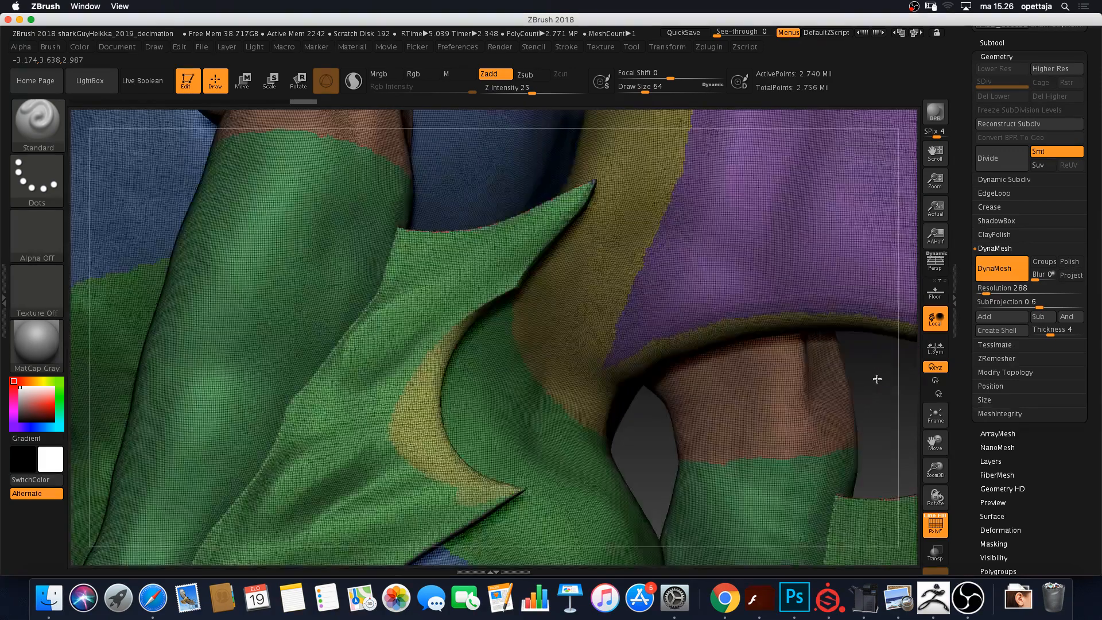
key("shift")
left_click_drag(310, 381, 287, 417, "shift")
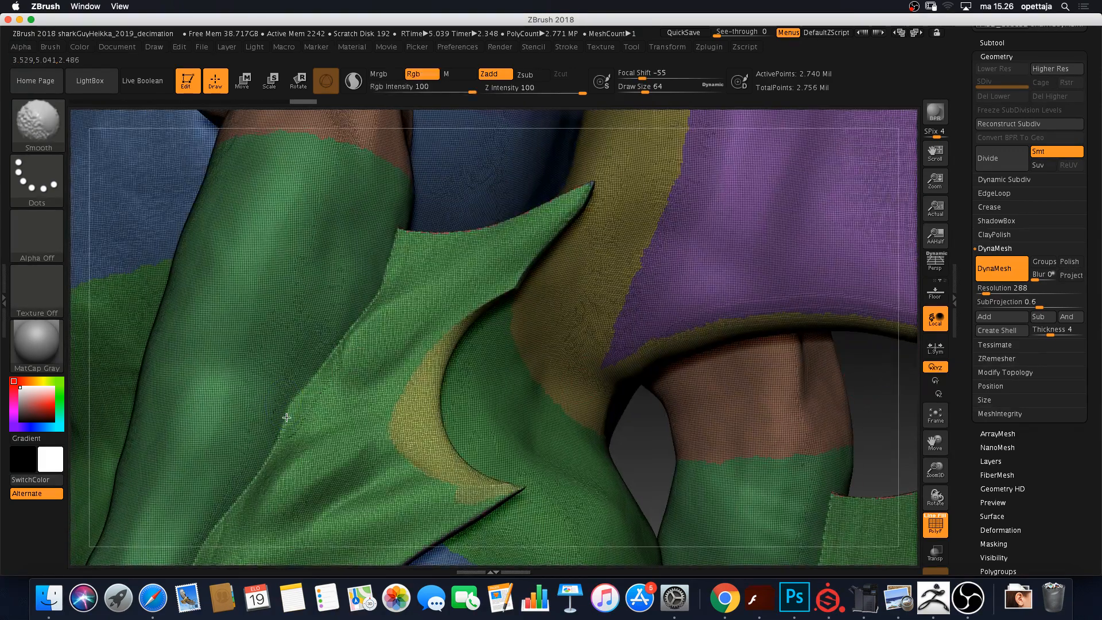
left_click_drag(364, 309, 394, 256, "shift")
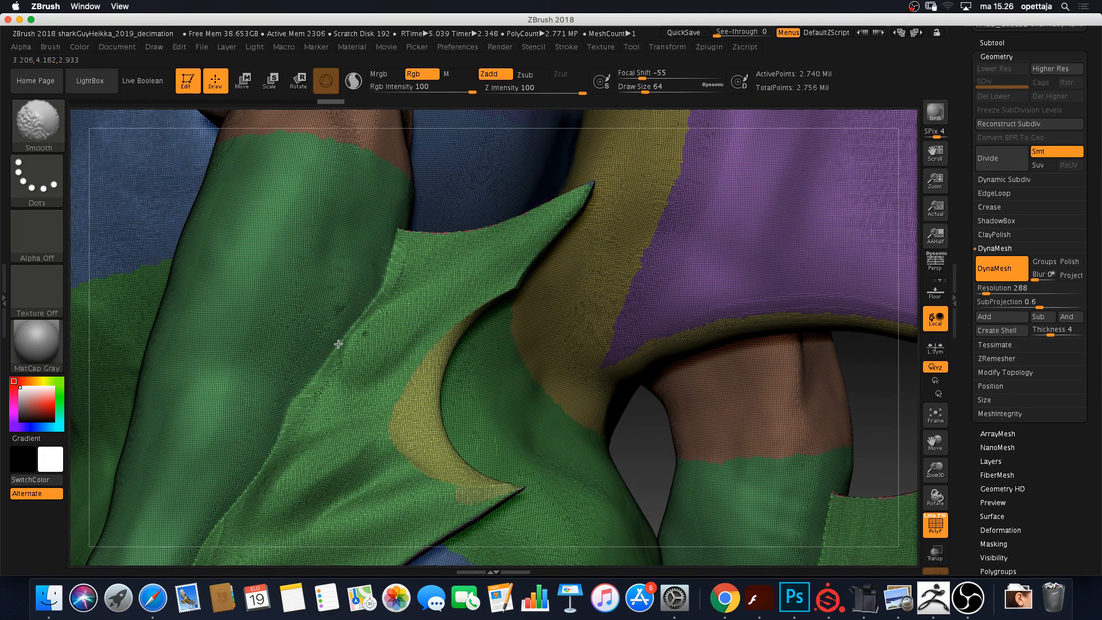
mouse_move(338, 344)
left_mouse_down("shift")
mouse_move(316, 384)
mouse_move(343, 381)
left_mouse_up("shift")
mouse_move(665, 447)
left_mouse_down("alt")
mouse_move(730, 362)
mouse_move(845, 257)
left_mouse_up("alt")
left_click_drag(333, 414, 381, 346, "shift")
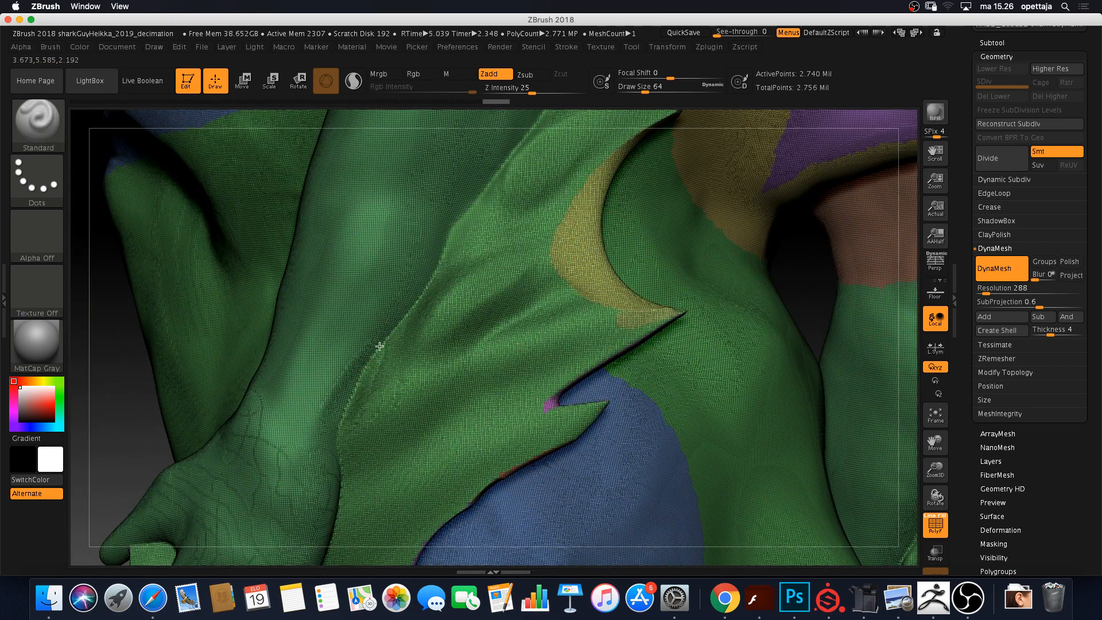
left_click_drag(357, 391, 440, 278, "shift")
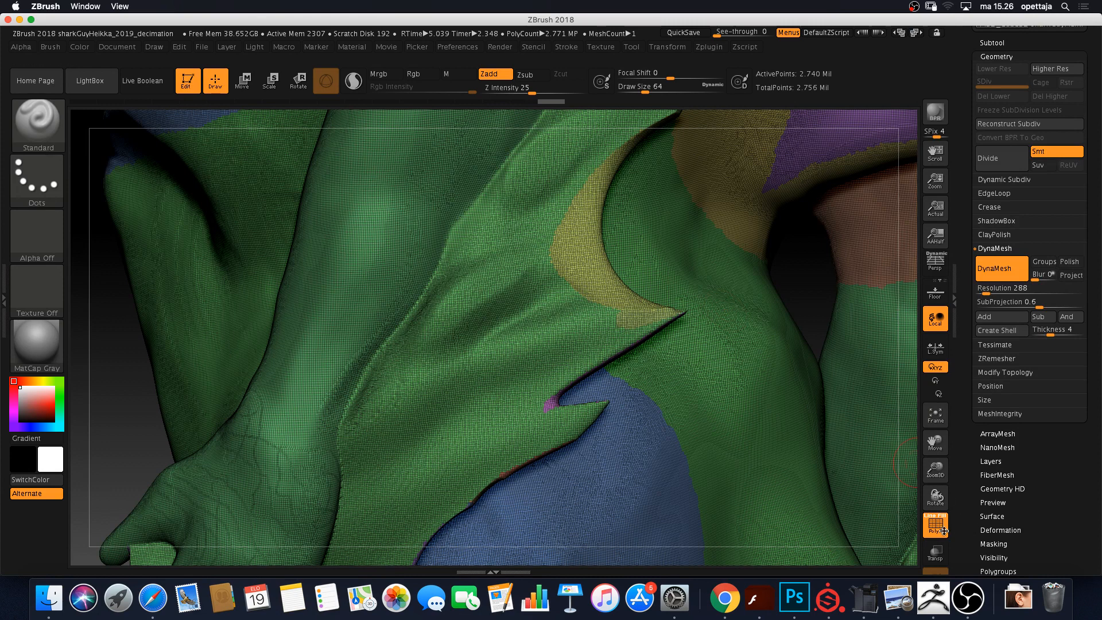
Turn off PolyF and touch up the arm-fin seam surface
key("shift+f")
mouse_move(379, 355)
left_mouse_down()
mouse_move(352, 408)
mouse_move(386, 349)
left_mouse_up()
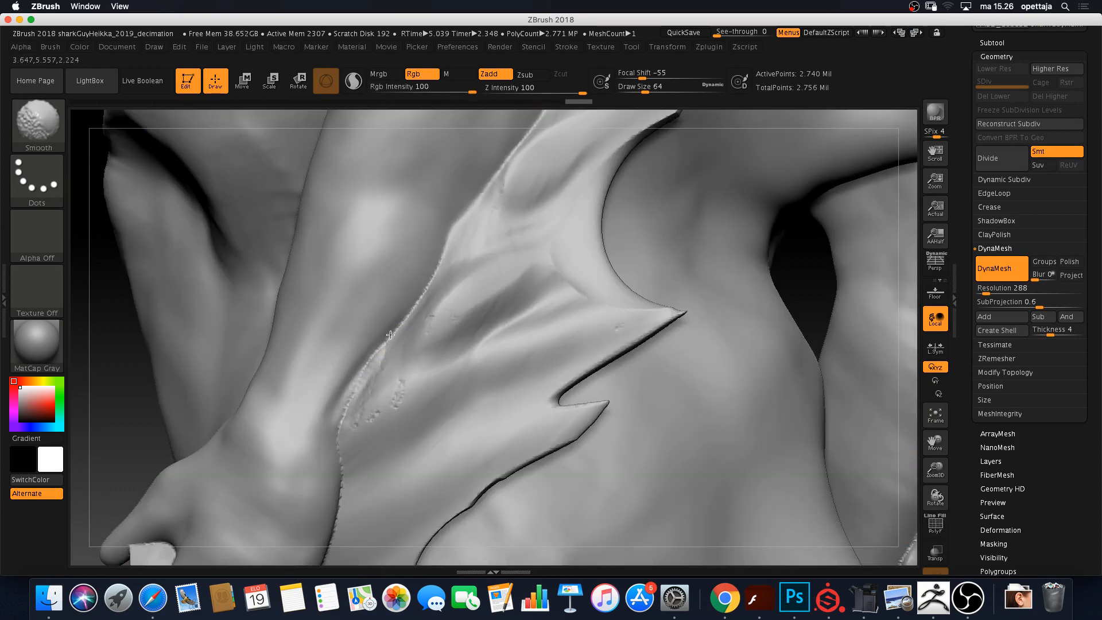
key("shift")
Switch to the Clay brush and build up and even out the fin edge
key("b")
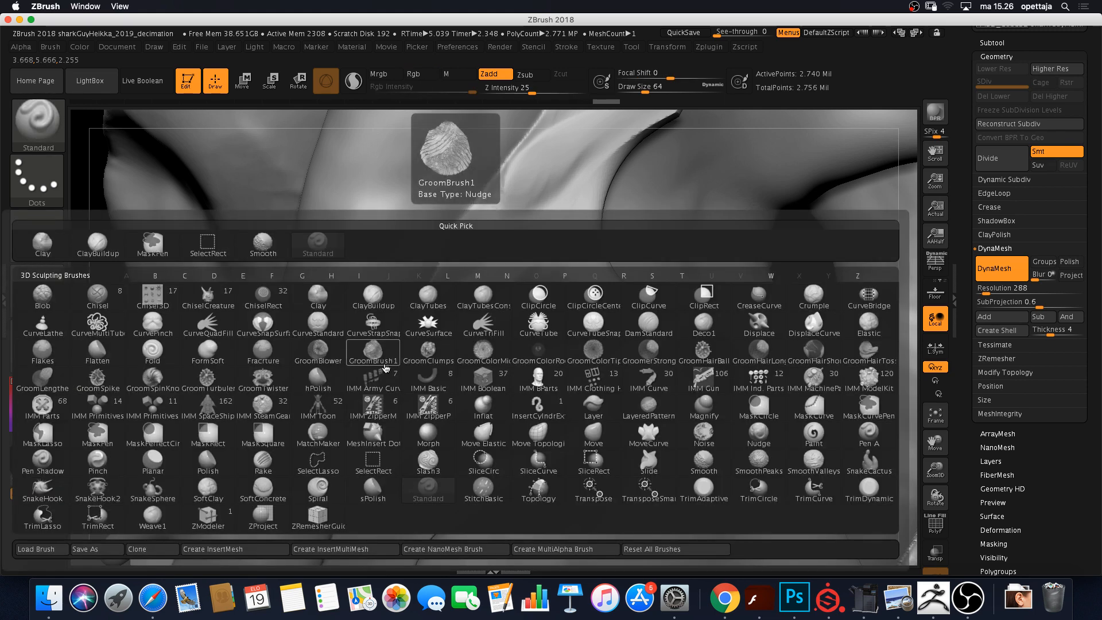
key("c")
key("l")
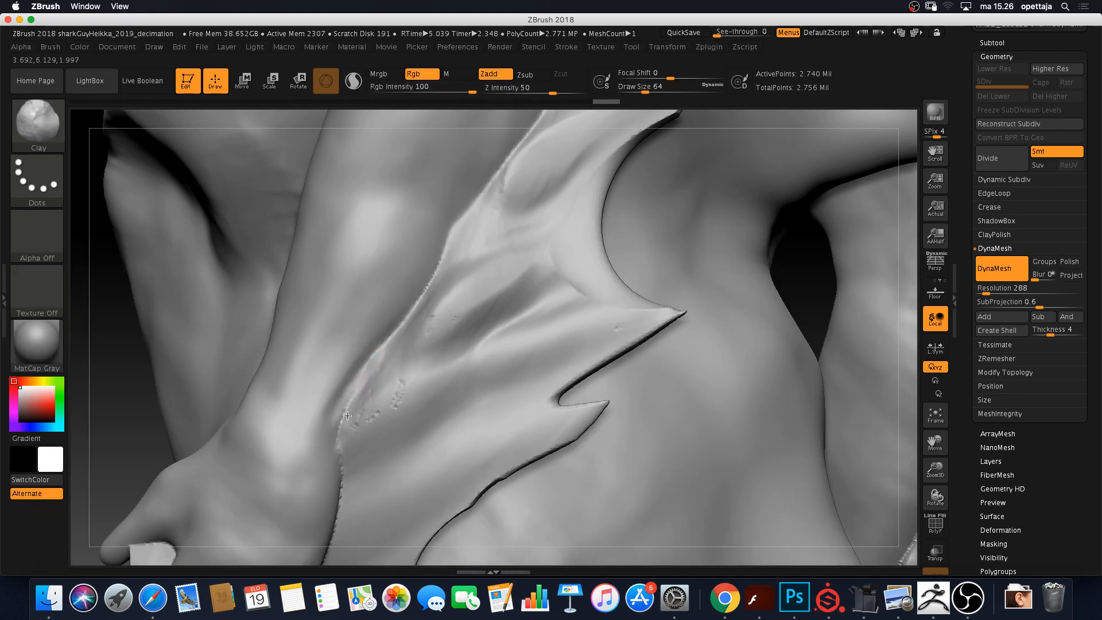
left_click_drag(348, 415, 430, 287)
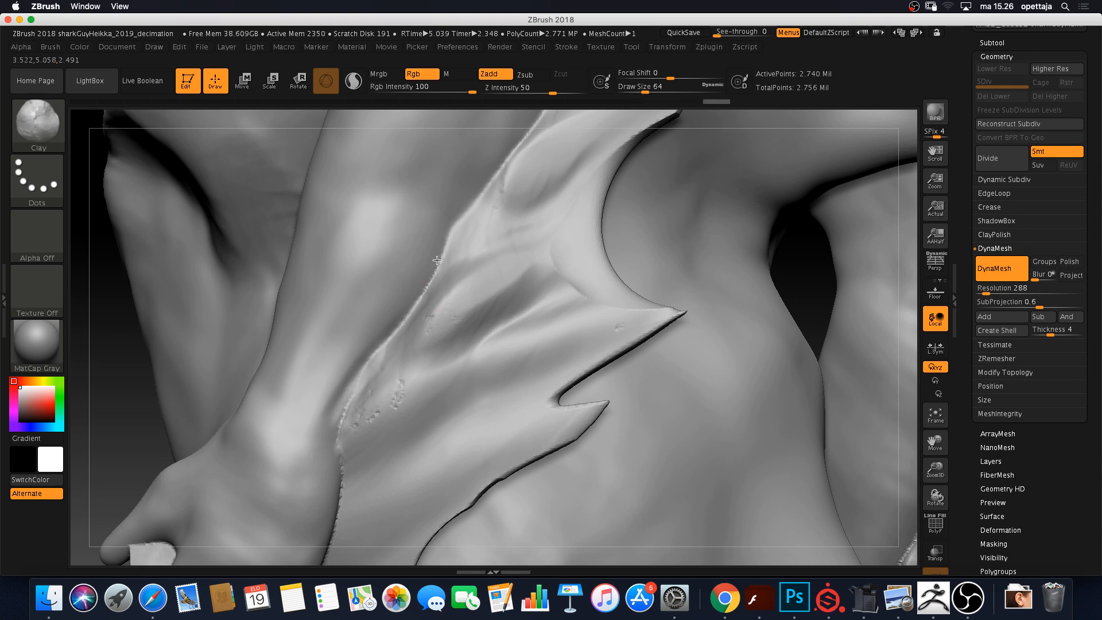
mouse_move(401, 329)
left_mouse_down()
mouse_move(421, 266)
mouse_move(414, 310)
mouse_move(454, 225)
mouse_move(506, 159)
left_mouse_up()
left_click_drag(434, 272, 393, 336)
mouse_move(383, 346)
left_mouse_down()
mouse_move(430, 280)
mouse_move(340, 441)
left_mouse_up()
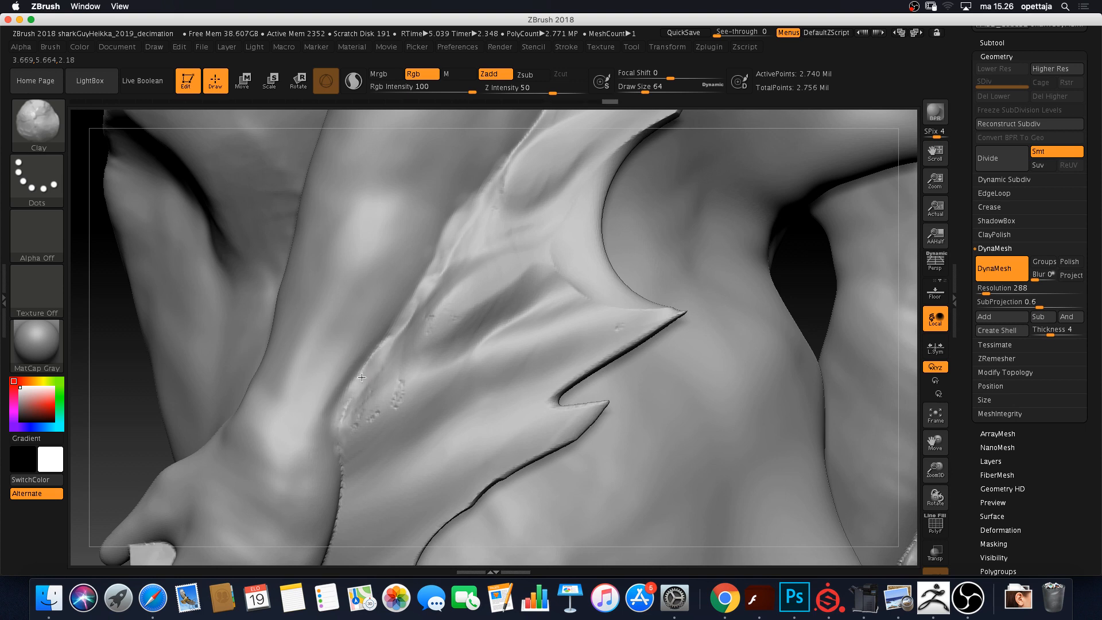
left_click_drag(344, 505, 344, 472)
mouse_move(343, 416)
left_mouse_down()
mouse_move(370, 358)
mouse_move(339, 424)
mouse_move(422, 380)
left_mouse_up()
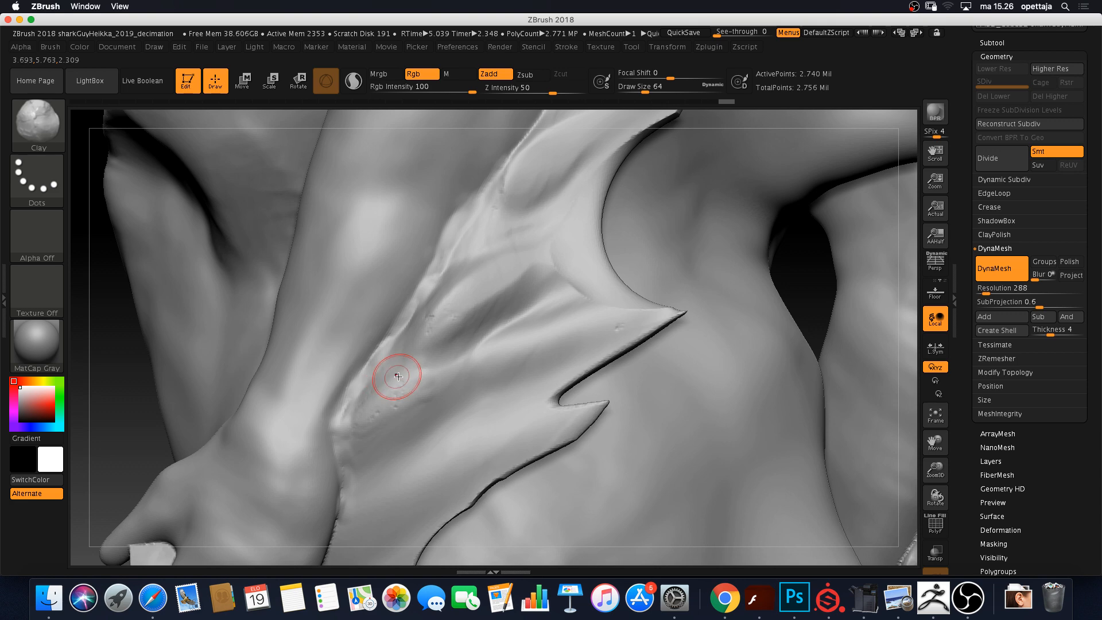
Zoom in on the forearm scar, then turn PolyF polygroup display back on
left_click_drag(130, 413, 28, 413, "alt")
left_click_drag(179, 404, 116, 409, "alt")
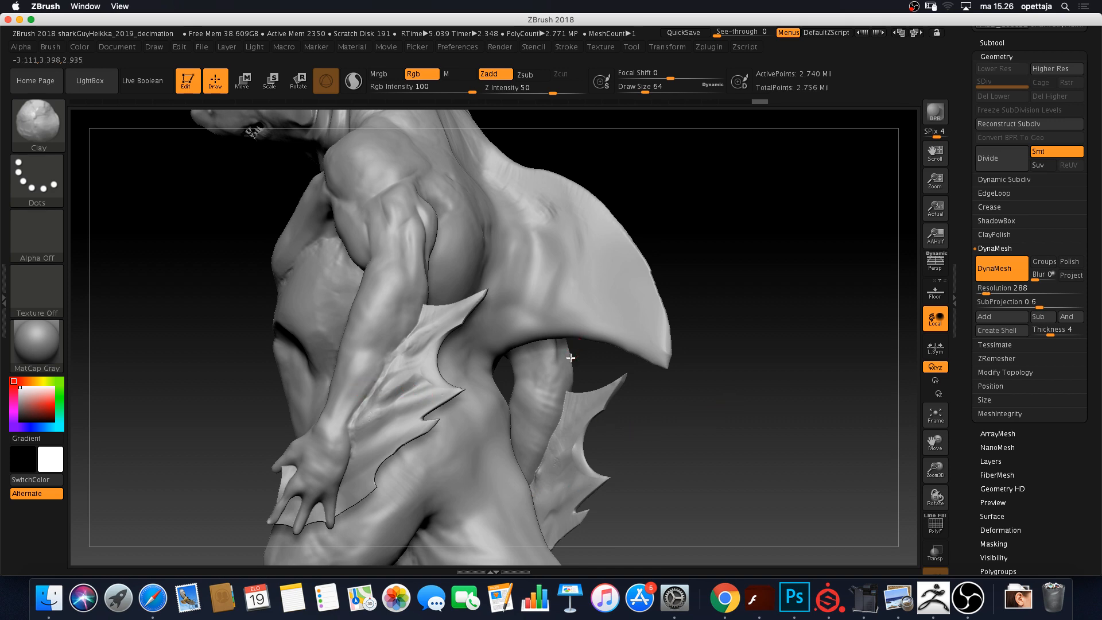
mouse_move(674, 439)
left_mouse_down("alt")
mouse_move(824, 453)
mouse_move(796, 451)
mouse_move(815, 453)
mouse_move(842, 442)
mouse_move(764, 464)
mouse_move(766, 475)
mouse_move(737, 403)
mouse_move(728, 409)
left_mouse_up("alt")
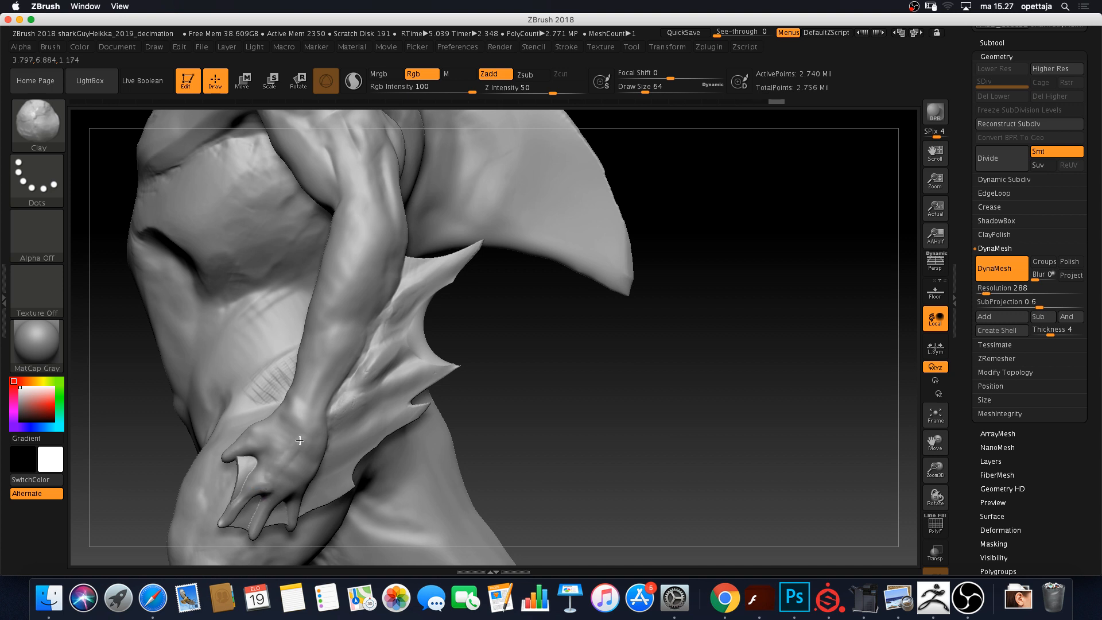
left_click_drag(534, 431, 402, 460)
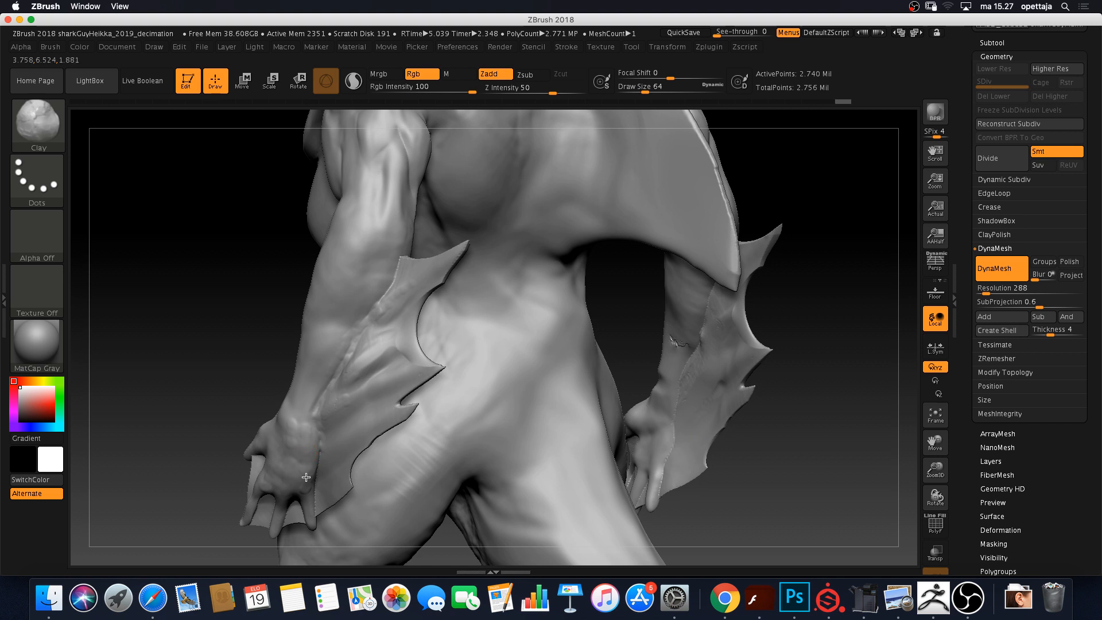
mouse_move(798, 410)
left_mouse_down()
mouse_move(827, 408)
mouse_move(810, 398)
left_mouse_up()
key("shift")
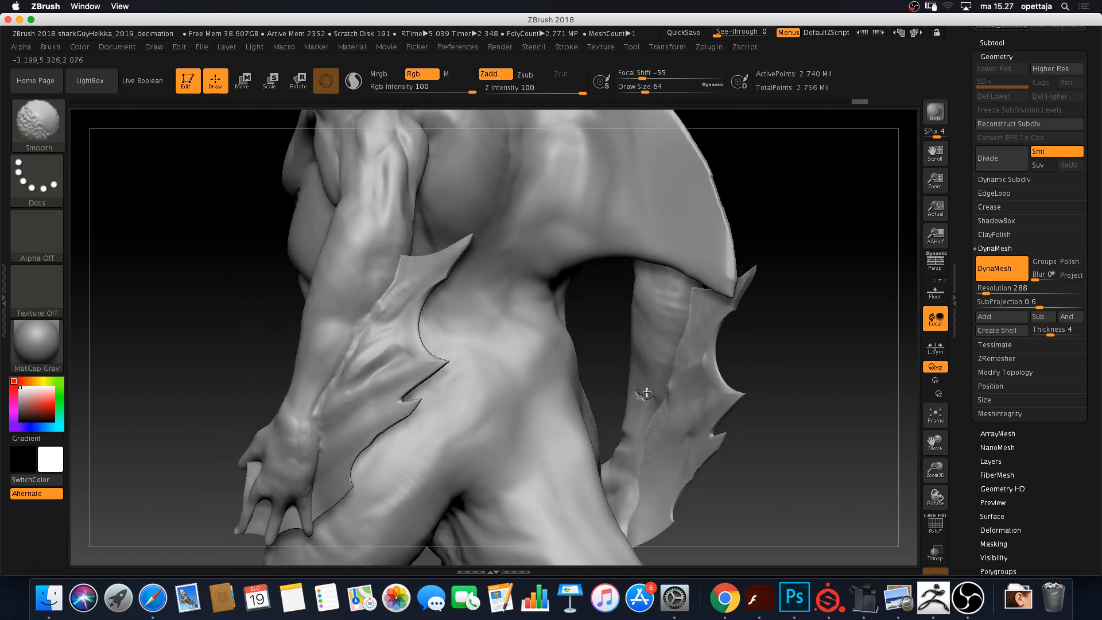
key("ctrl")
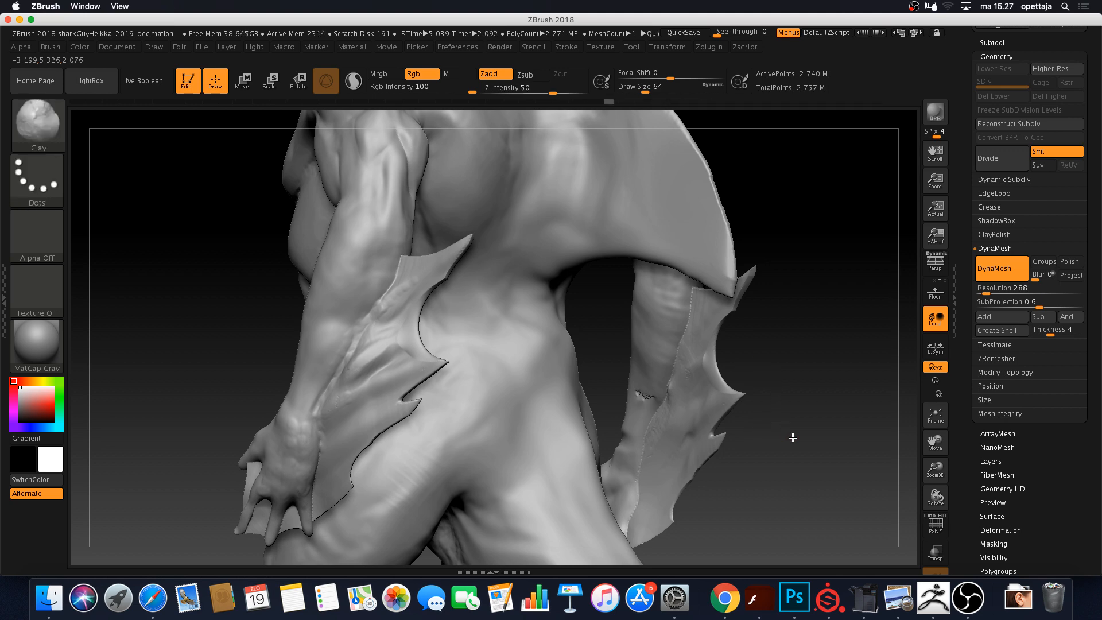
left_click_drag(793, 437, 897, 495, "alt")
left_click_drag(558, 380, 539, 420, "alt")
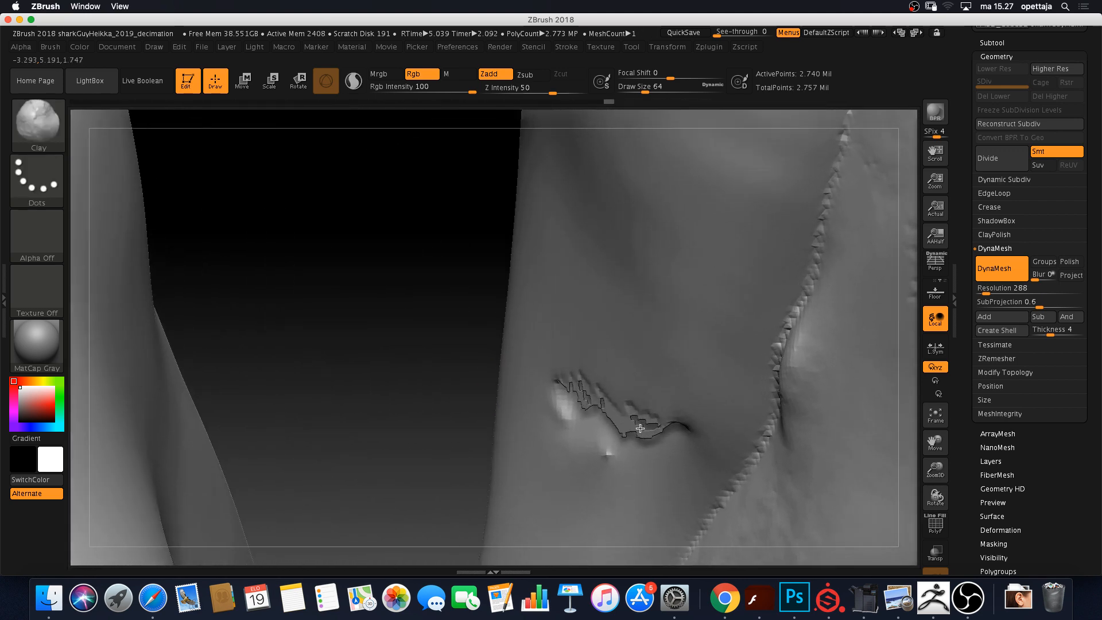
left_click_drag(439, 391, 190, 305)
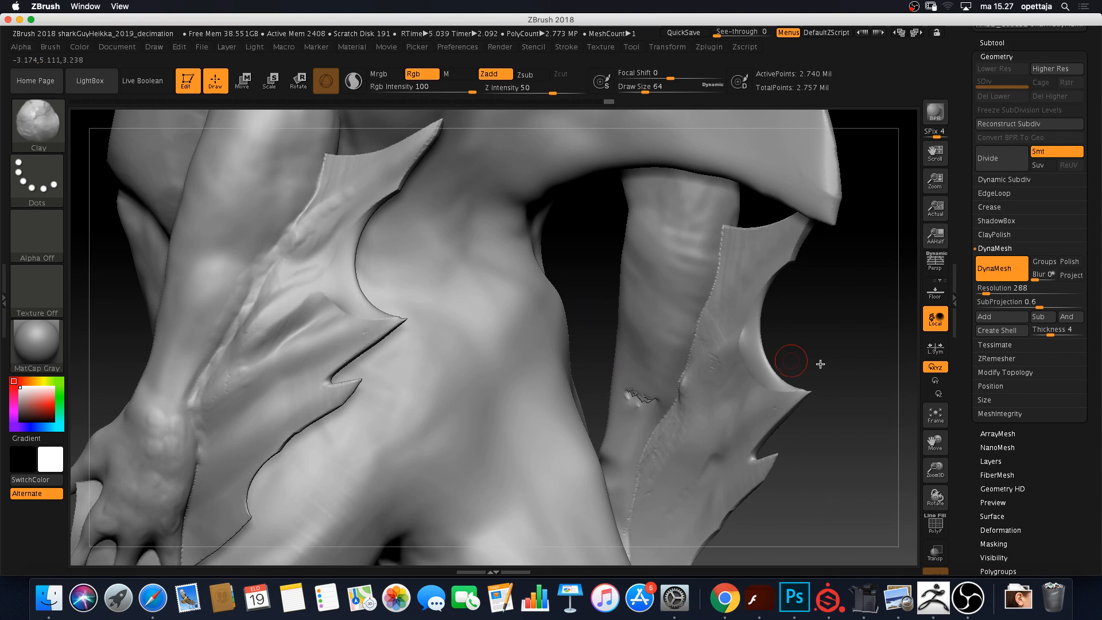
left_click_drag(598, 283, 554, 270)
left_click(937, 525)
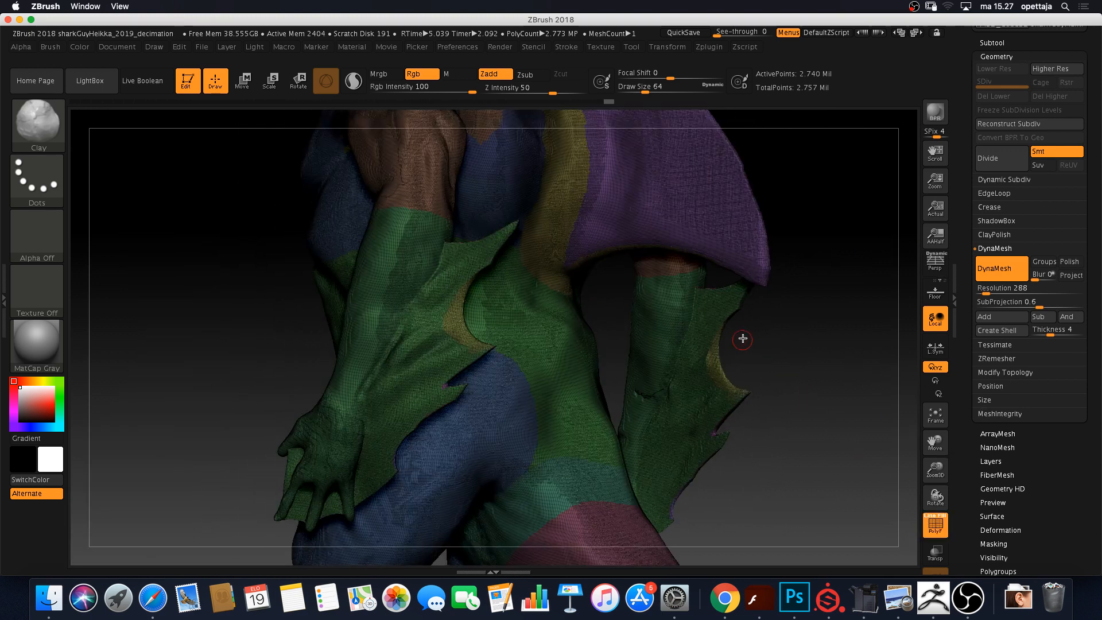
left_click_drag(779, 353, 662, 382)
left_click_drag(563, 401, 221, 448, "alt")
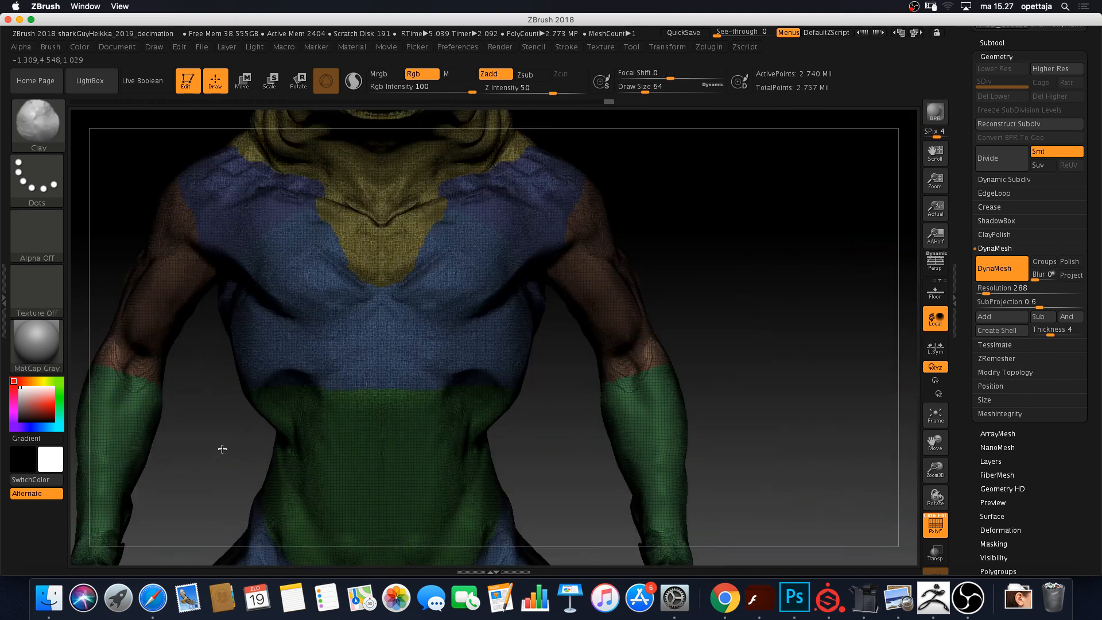
mouse_move(716, 239)
left_mouse_down("alt")
mouse_move(764, 333)
mouse_move(807, 339)
mouse_move(795, 320)
mouse_move(744, 319)
left_mouse_up("alt")
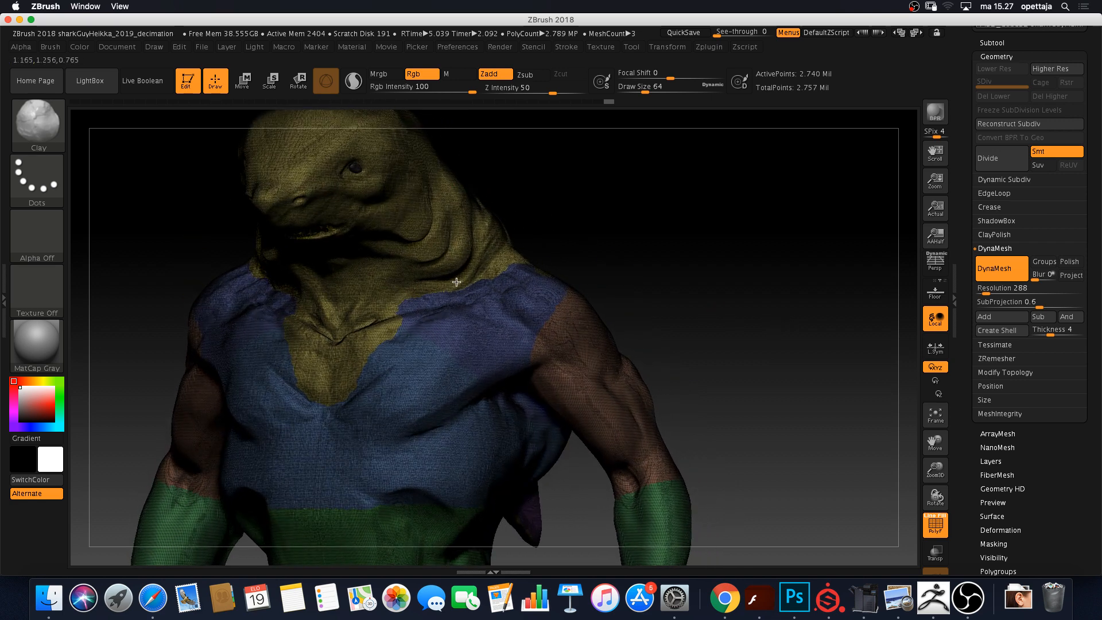
left_click(936, 534)
left_click(936, 534)
left_click(938, 535)
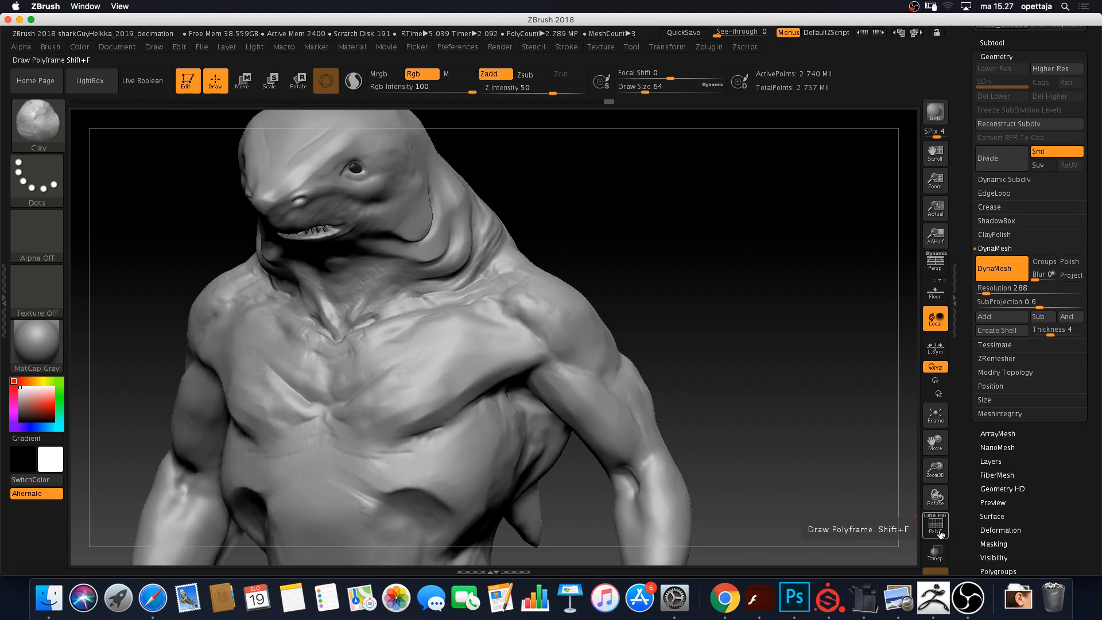
left_click(940, 535)
left_click(940, 535)
left_click(940, 535)
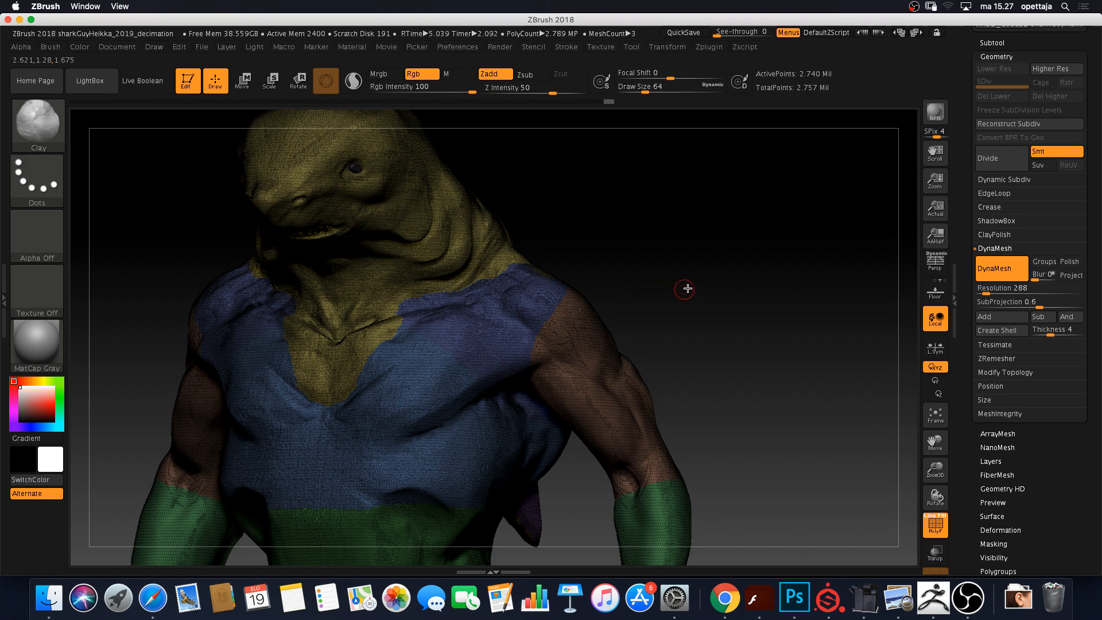
mouse_move(688, 289)
left_mouse_down()
mouse_move(657, 334)
mouse_move(687, 280)
mouse_move(678, 309)
mouse_move(628, 327)
mouse_move(721, 327)
mouse_move(733, 352)
mouse_move(720, 354)
left_mouse_up()
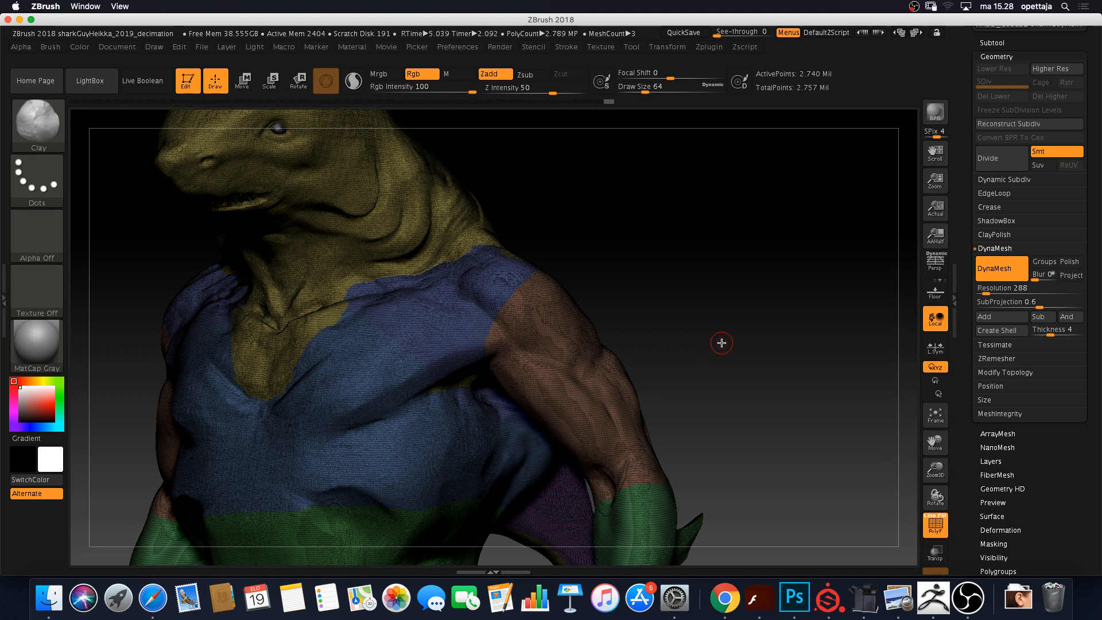
Group the whole shark into one polygroup with Ctrl+W, then rotate around the torso to check it
key("ctrl")
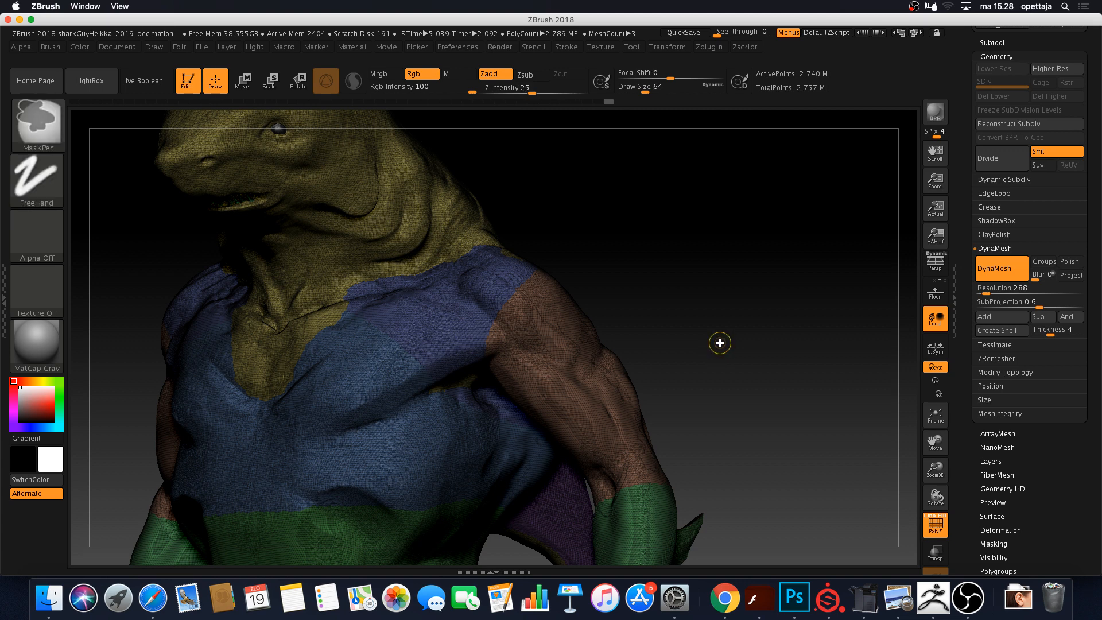
key("ctrl+w")
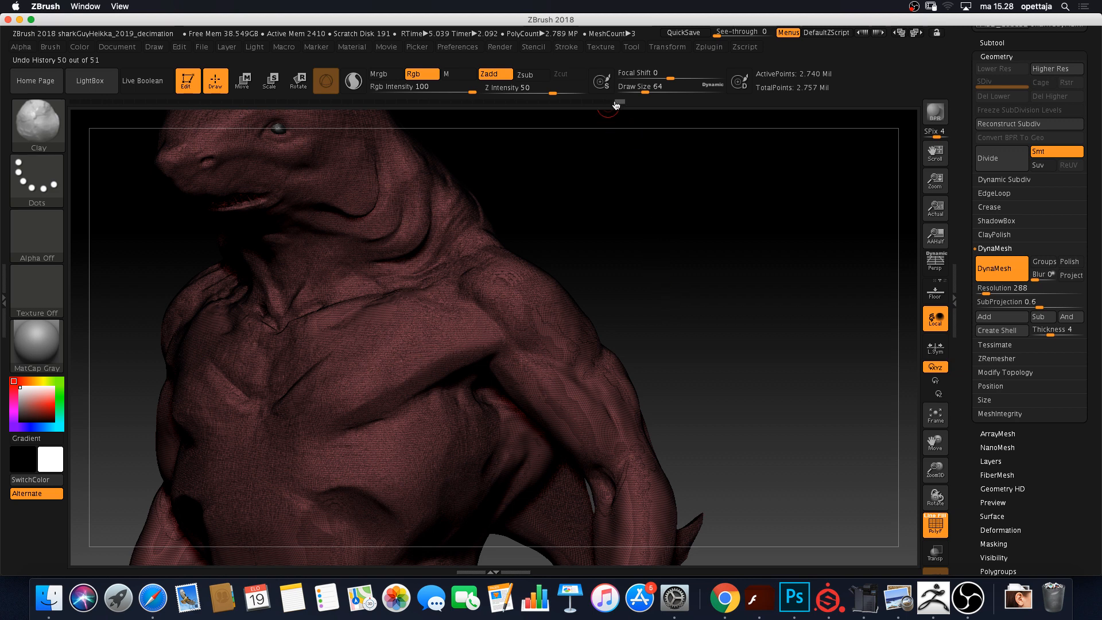
left_click_drag(617, 105, 630, 103)
mouse_move(706, 297)
left_mouse_down()
mouse_move(713, 308)
mouse_move(733, 295)
mouse_move(727, 286)
mouse_move(708, 300)
mouse_move(726, 337)
mouse_move(618, 360)
mouse_move(639, 359)
mouse_move(605, 411)
mouse_move(662, 293)
mouse_move(724, 208)
left_mouse_up()
left_click_drag(783, 298, 701, 310)
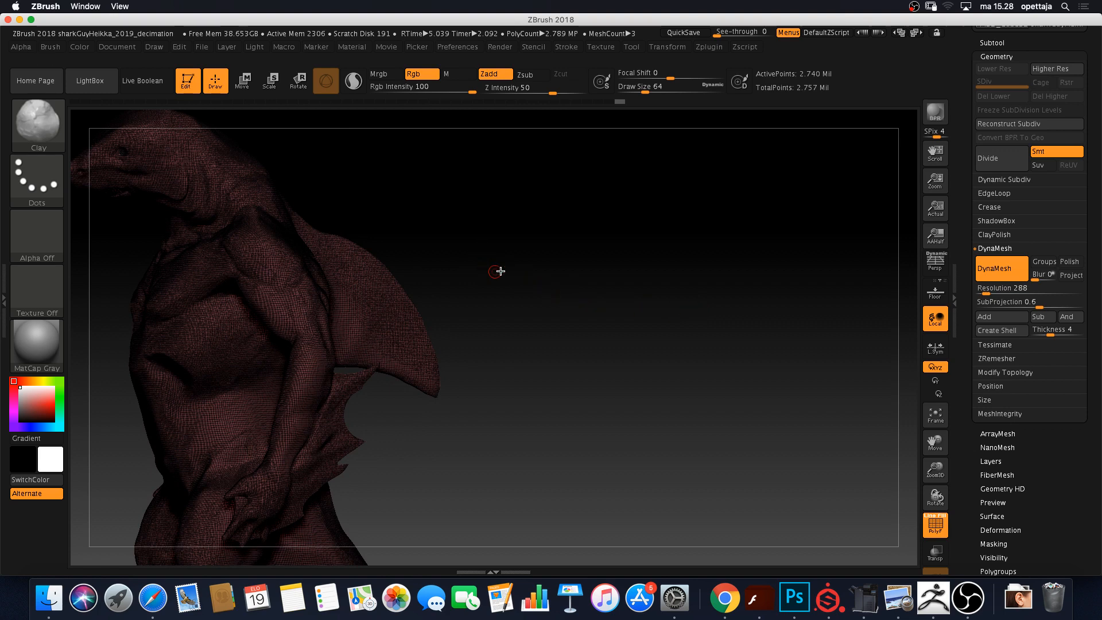
left_click_drag(506, 294, 648, 293)
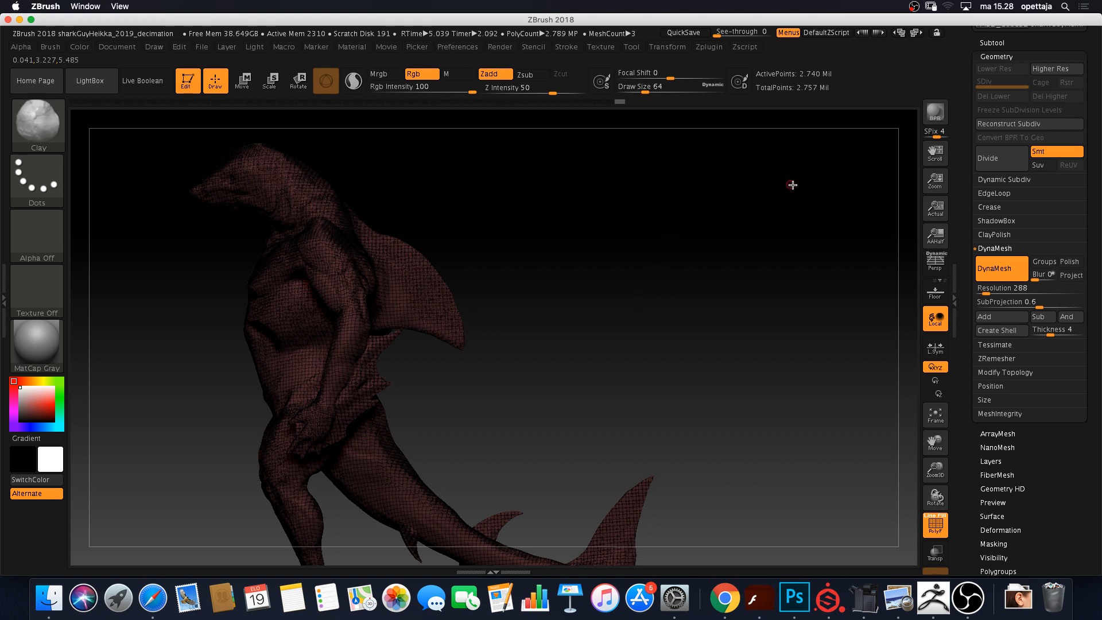
Frame the upper torso and expand Zplugin > Decimation Master options
scroll(976, 193, "up", 4)
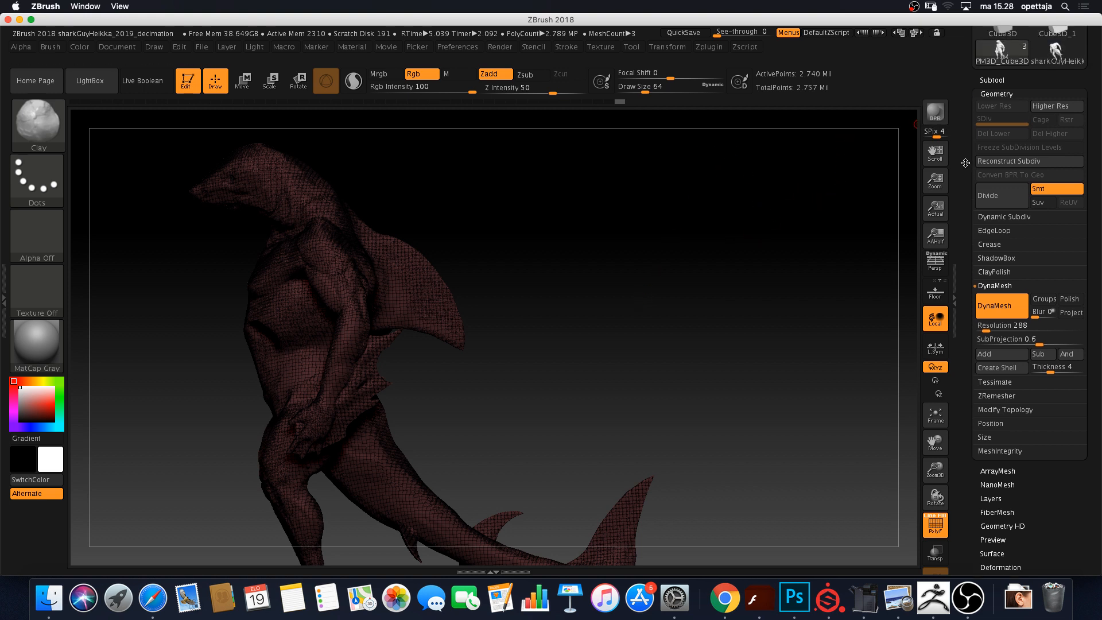
left_click_drag(976, 193, 976, 195)
mouse_move(513, 334)
left_mouse_down("alt")
mouse_move(571, 337)
mouse_move(573, 363)
mouse_move(603, 364)
left_mouse_up("alt")
left_click_drag(760, 201, 705, 287, "alt")
mouse_move(716, 234)
left_mouse_down()
mouse_move(718, 251)
mouse_move(798, 234)
left_mouse_up()
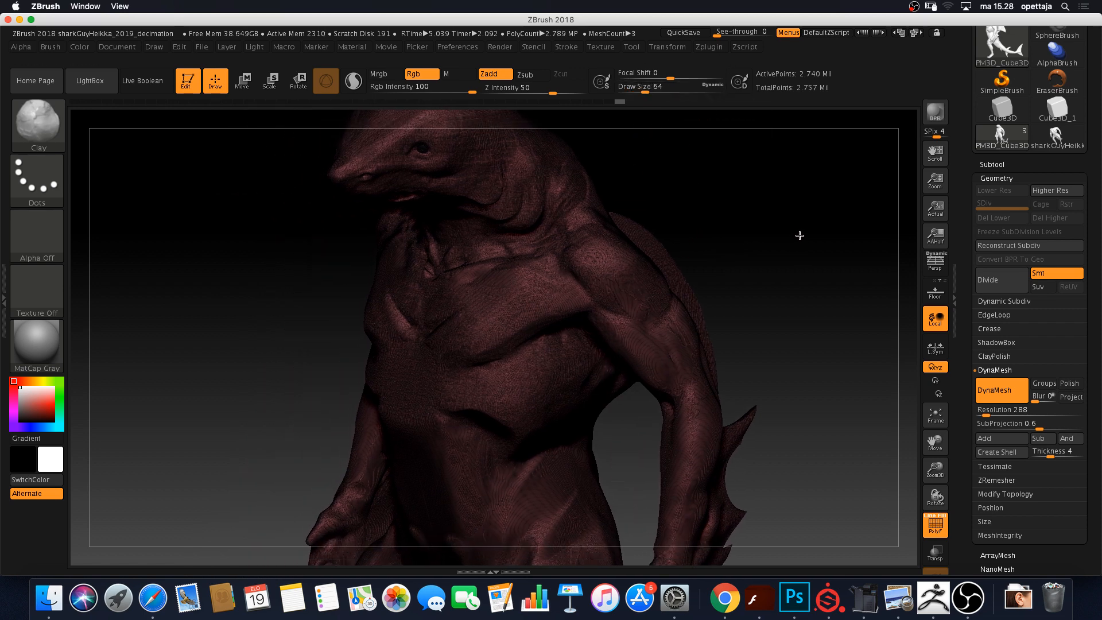
left_click(713, 51)
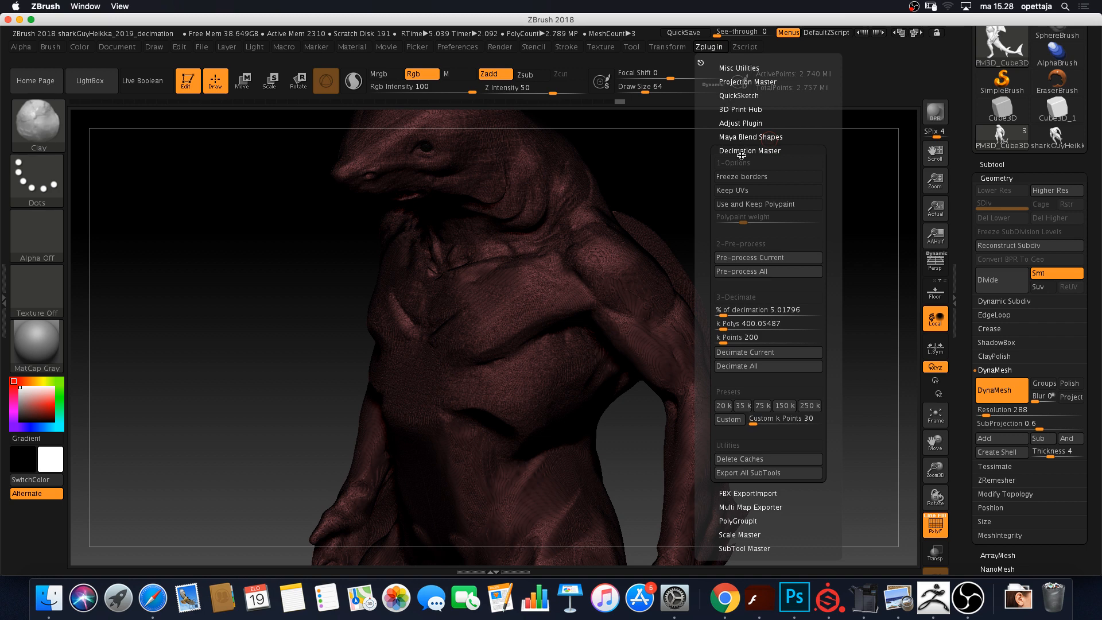
left_click(741, 151)
left_click(709, 47)
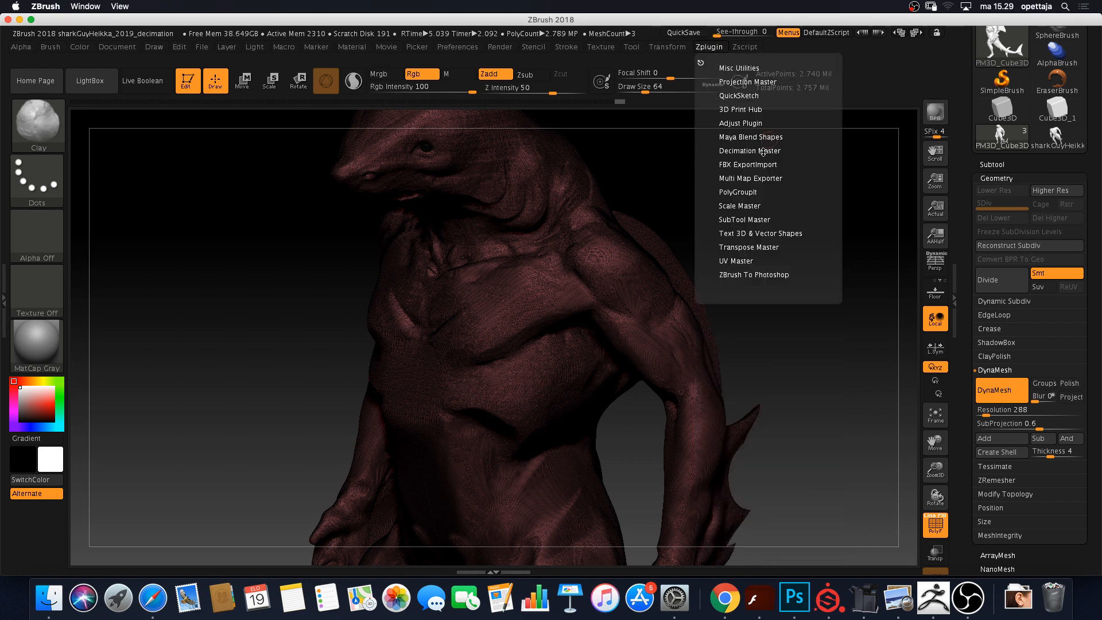
left_click(763, 152)
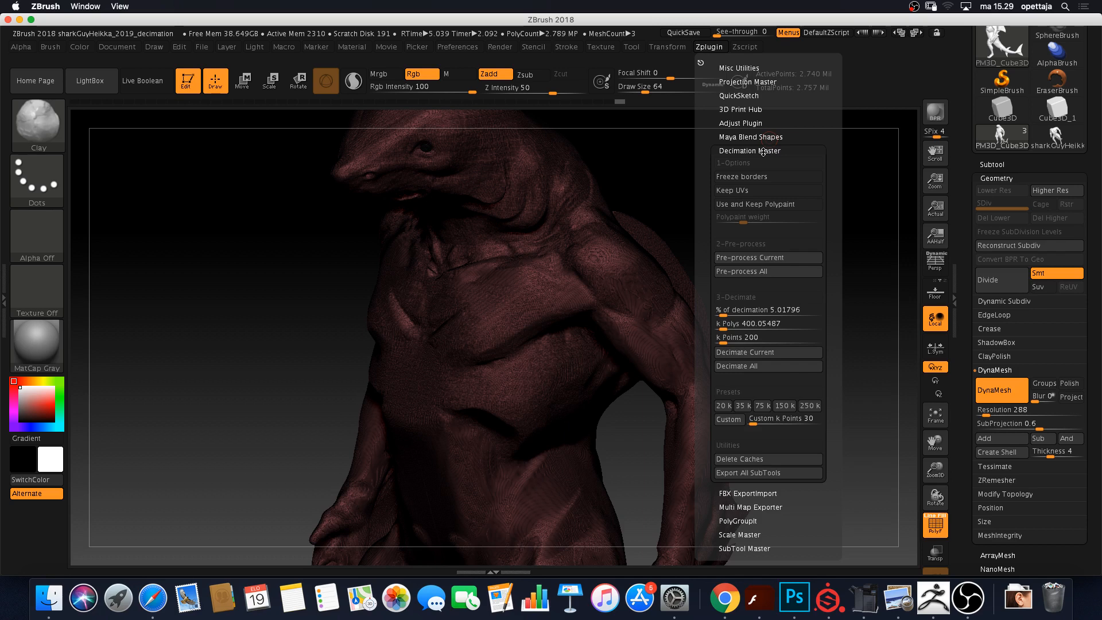
Run Pre-process Current on the PM3D_Cube3D_1 body
left_click(992, 165)
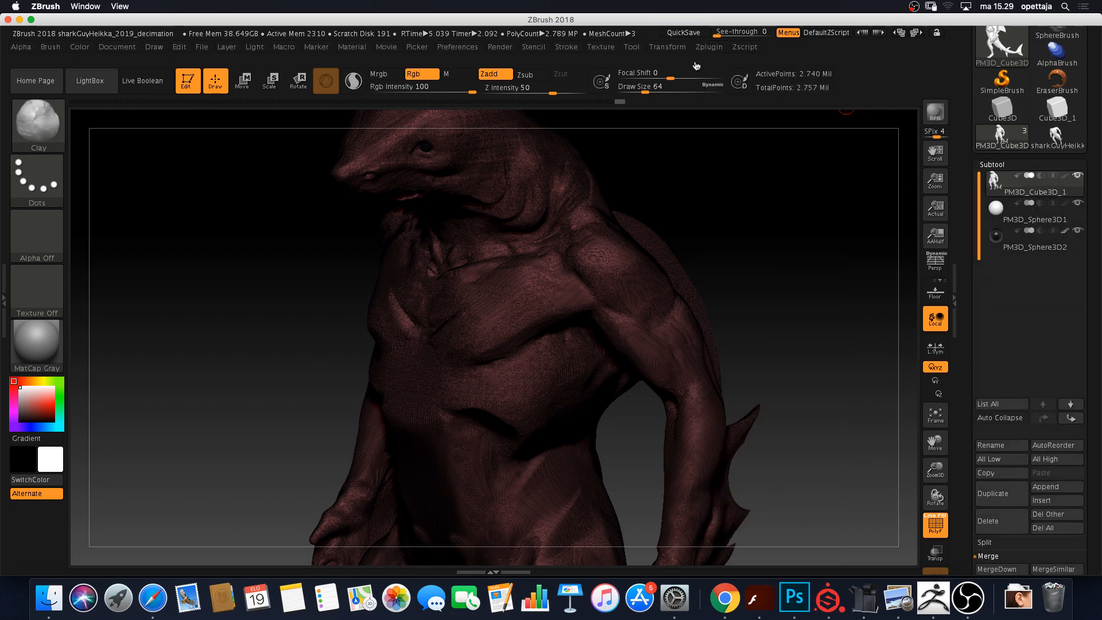
left_click(707, 48)
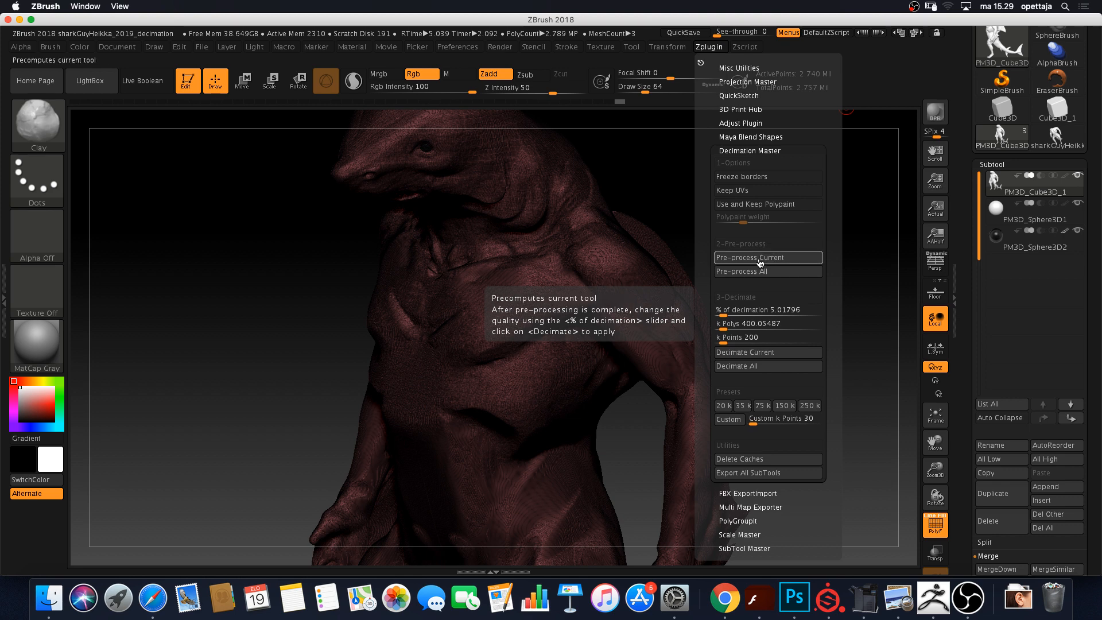
left_click(825, 264)
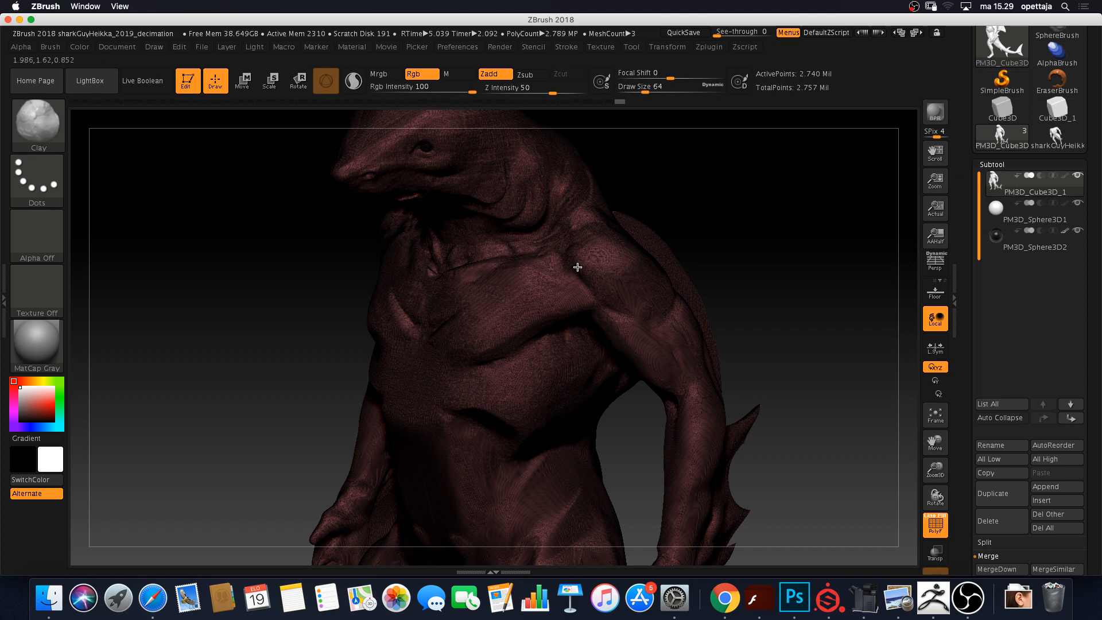
left_click(711, 48)
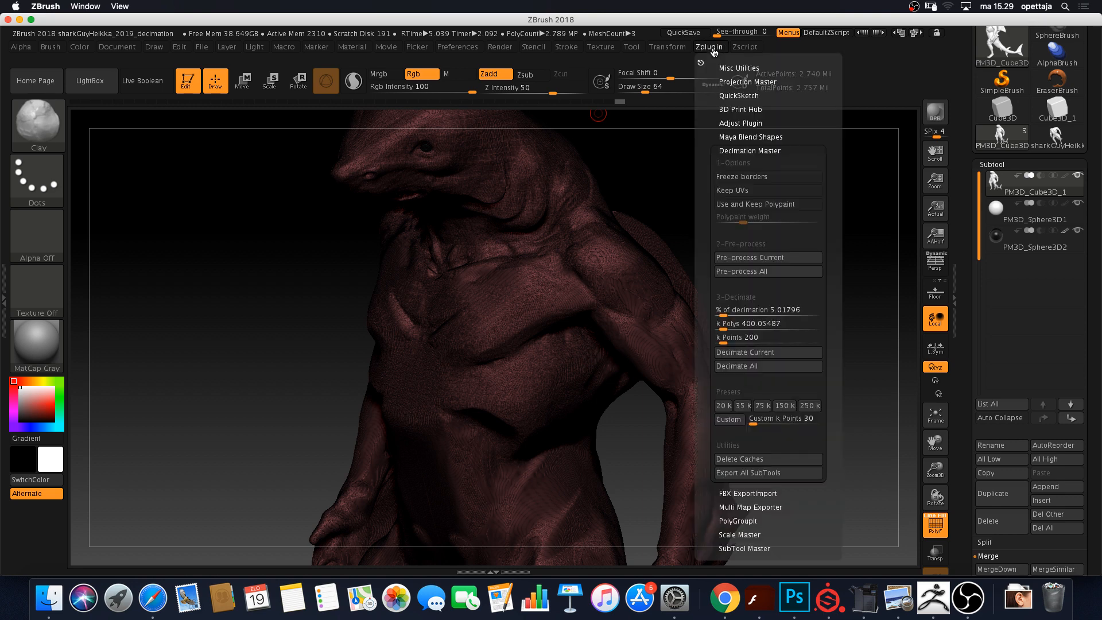
left_click(762, 265)
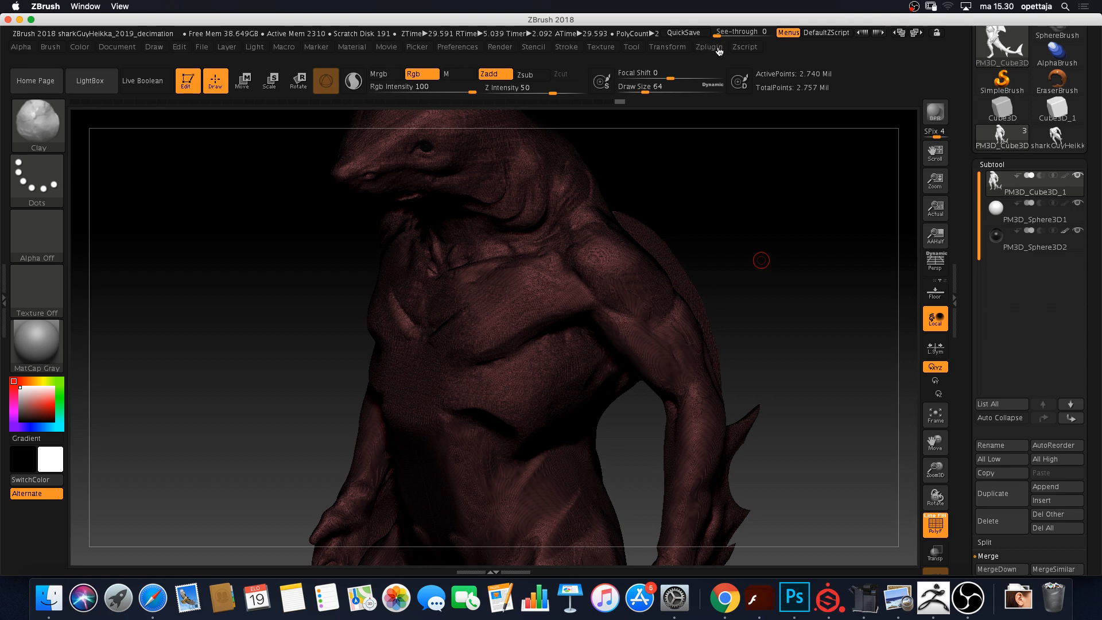
Use Decimation Master to decimate the shark body to 274.87 k points, leaving 274,857 active points
left_click(718, 49)
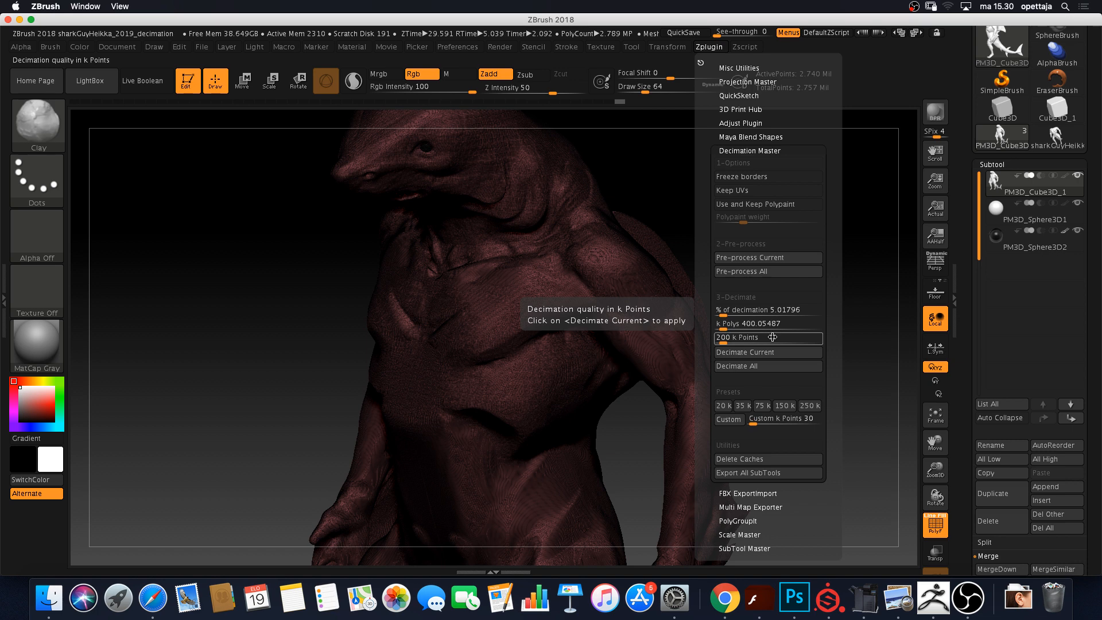
left_click(724, 343)
left_click_drag(724, 347, 726, 349)
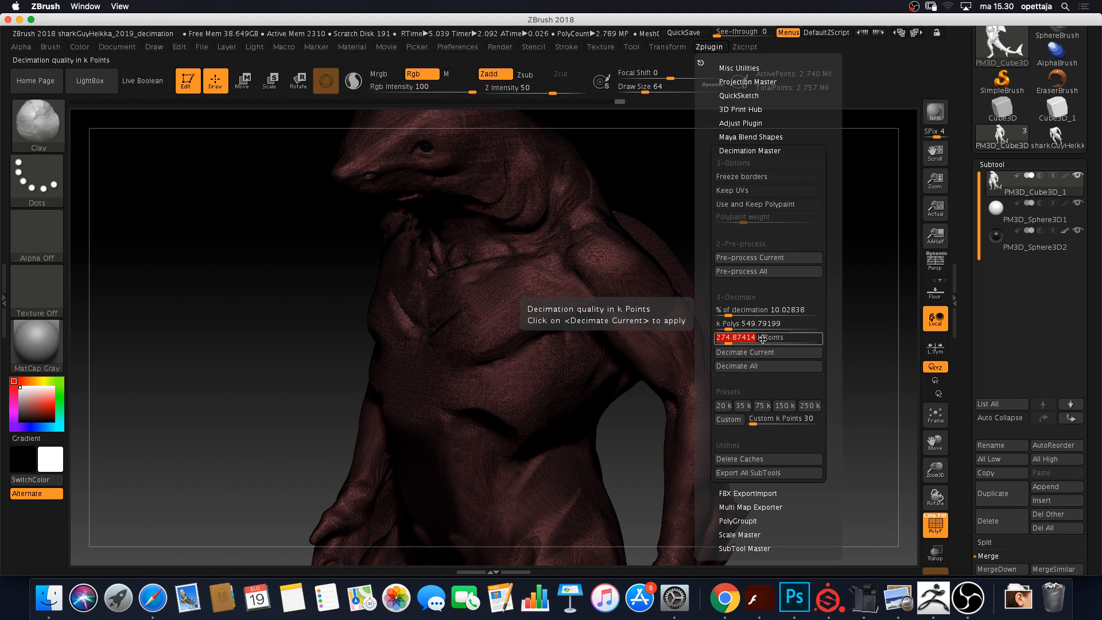
left_click(748, 357)
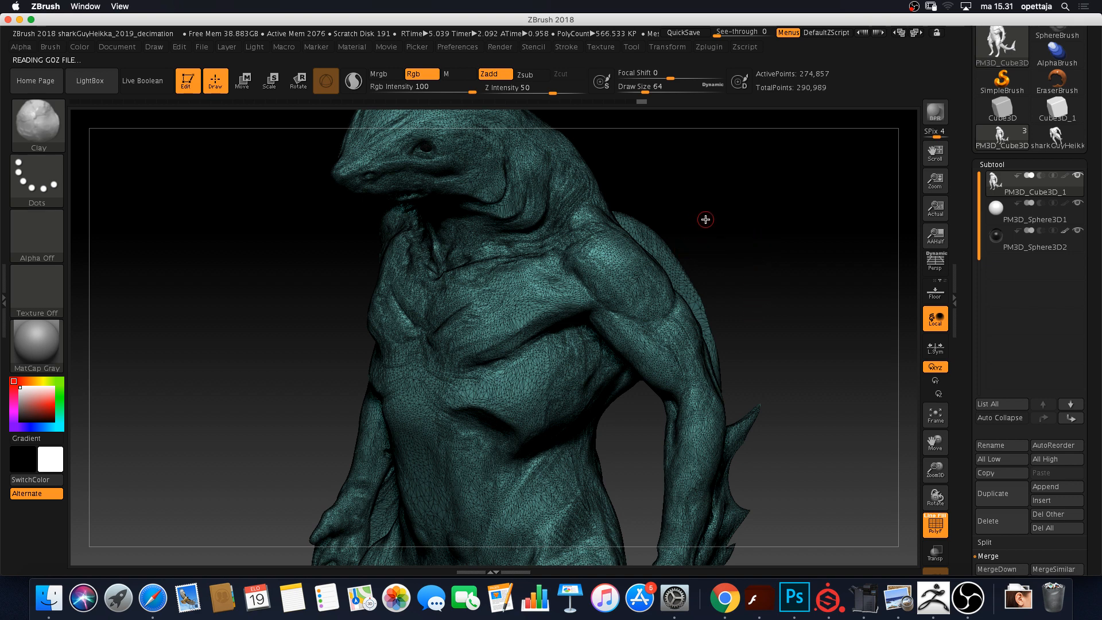
left_click_drag(714, 219, 876, 266, "alt")
left_click_drag(162, 394, 431, 322)
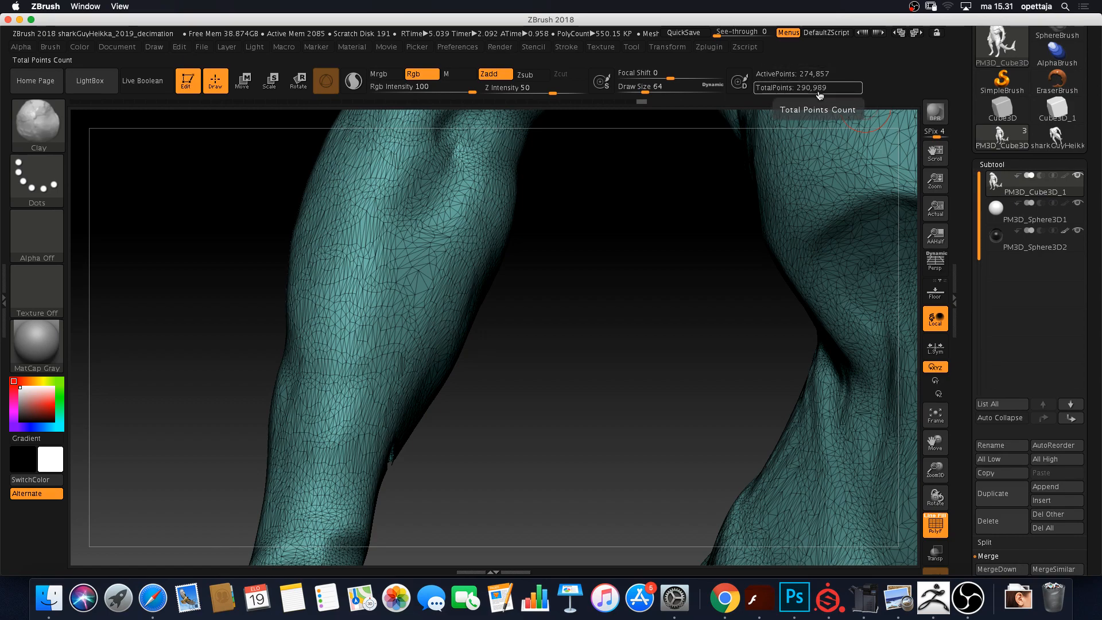
left_click_drag(657, 207, 497, 198)
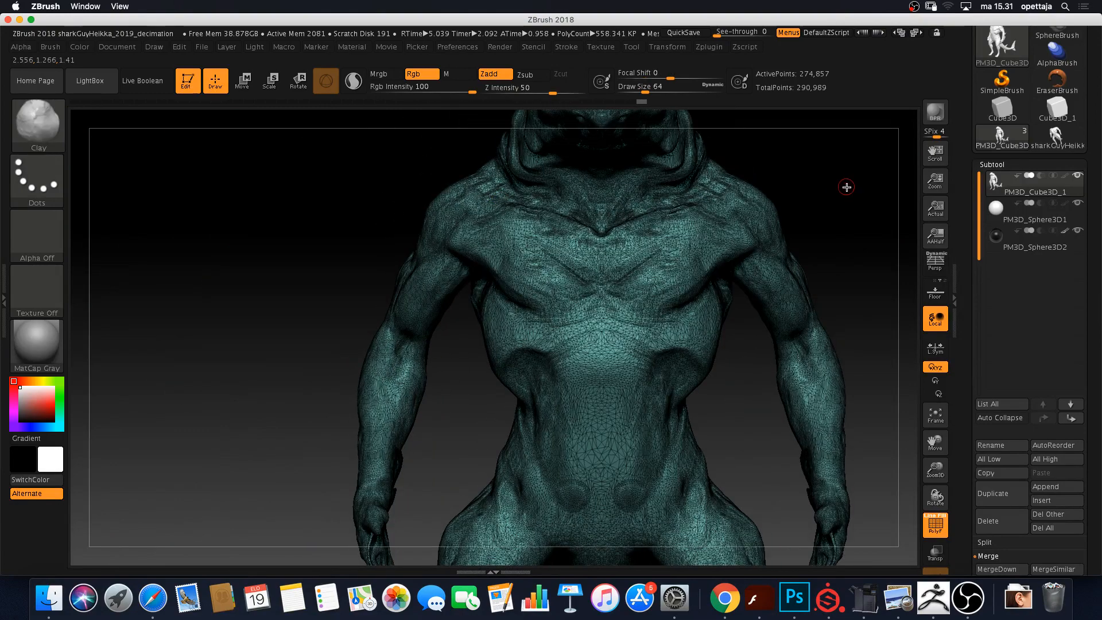
left_click_drag(844, 184, 438, 316)
left_click_drag(211, 247, 221, 280, "alt")
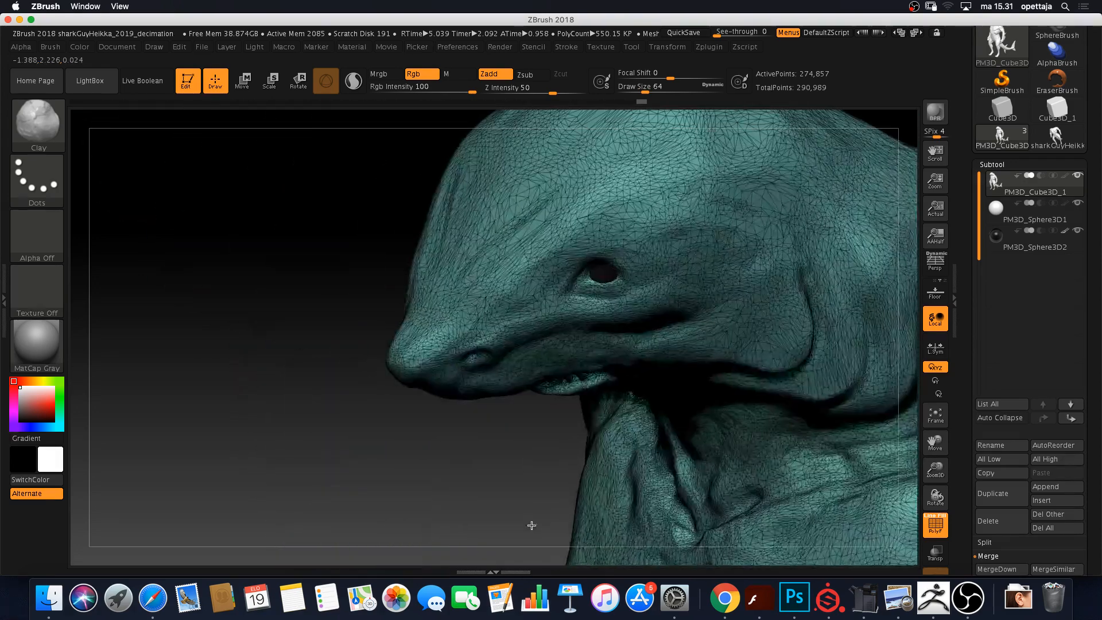
left_click_drag(312, 278, 483, 437)
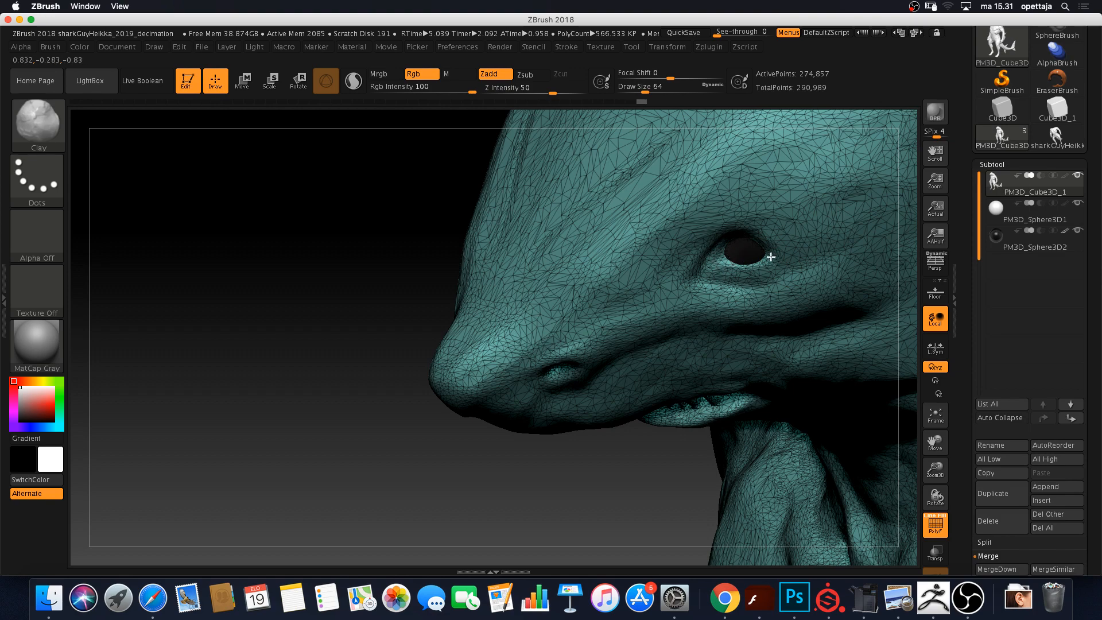
left_click_drag(315, 253, 316, 241)
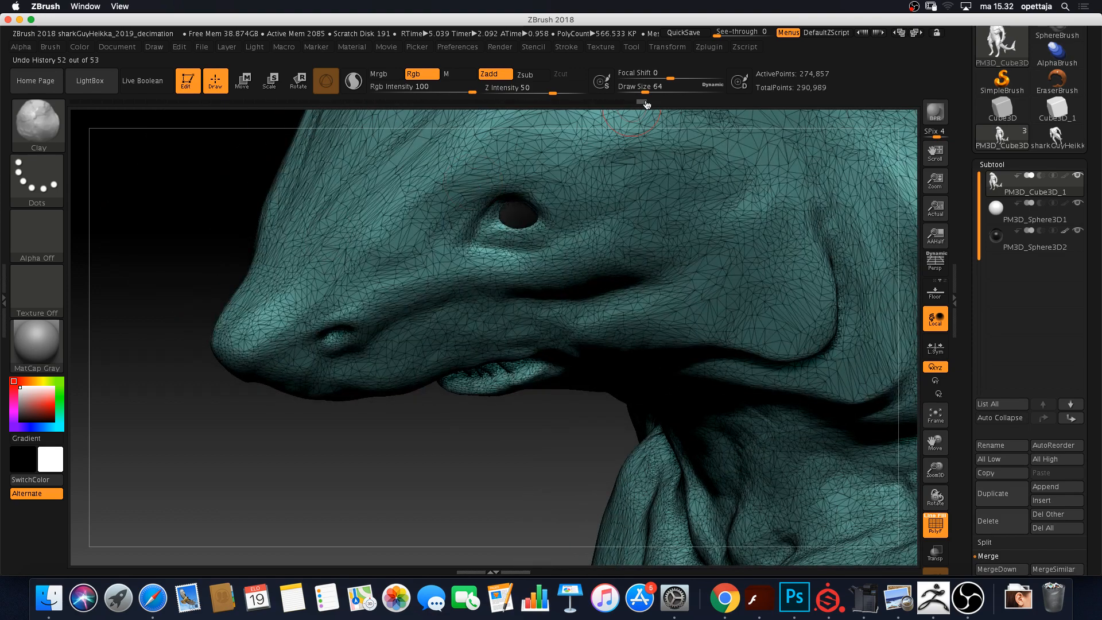
left_click(631, 104)
left_click(641, 104)
left_click(633, 104)
left_click(642, 104)
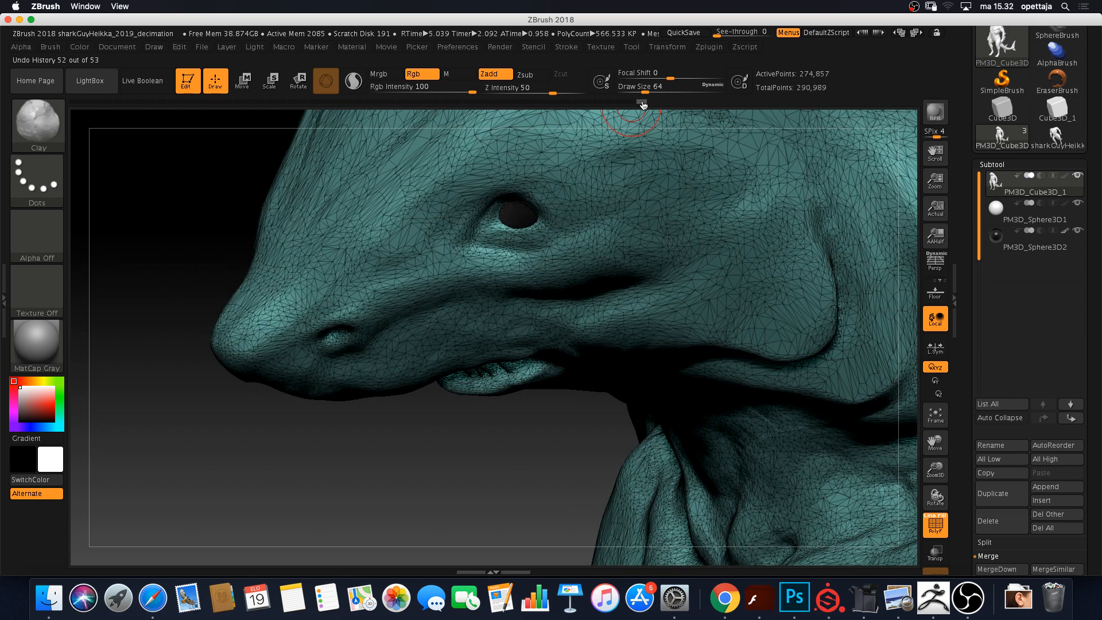
left_click(631, 103)
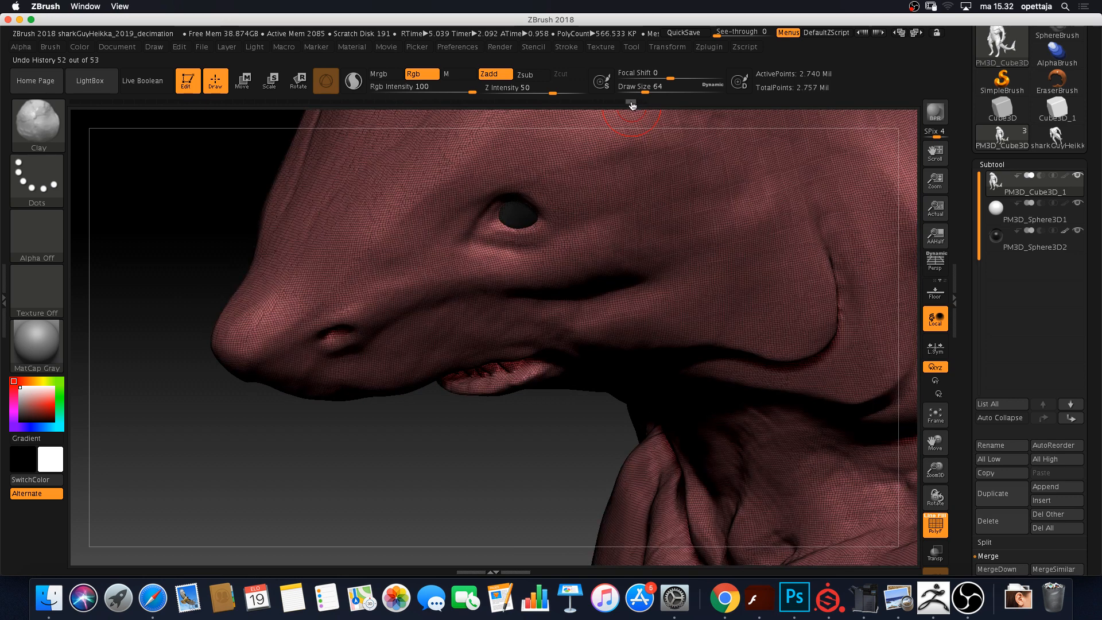
left_click(642, 104)
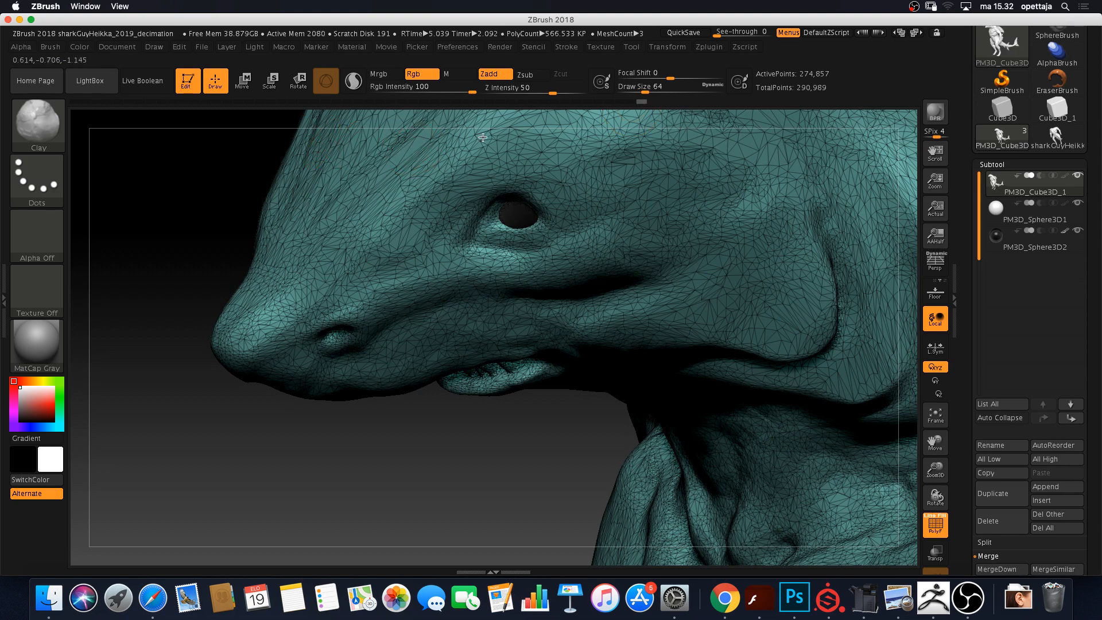
left_click(631, 106)
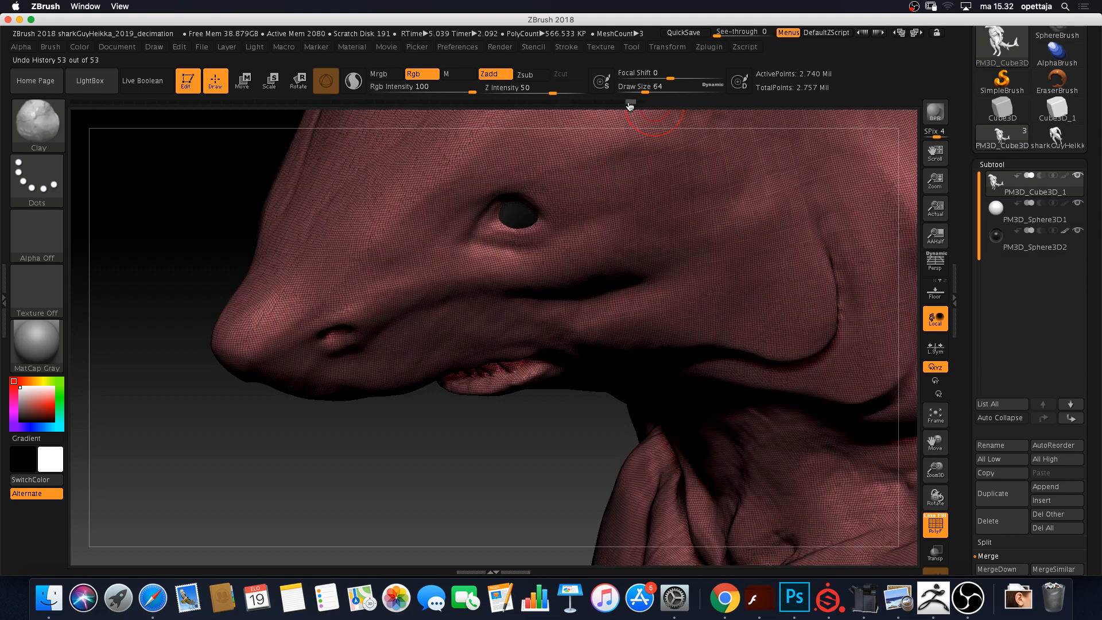
left_click(643, 104)
left_click(632, 105)
left_click(646, 104)
left_click(632, 105)
left_click(642, 104)
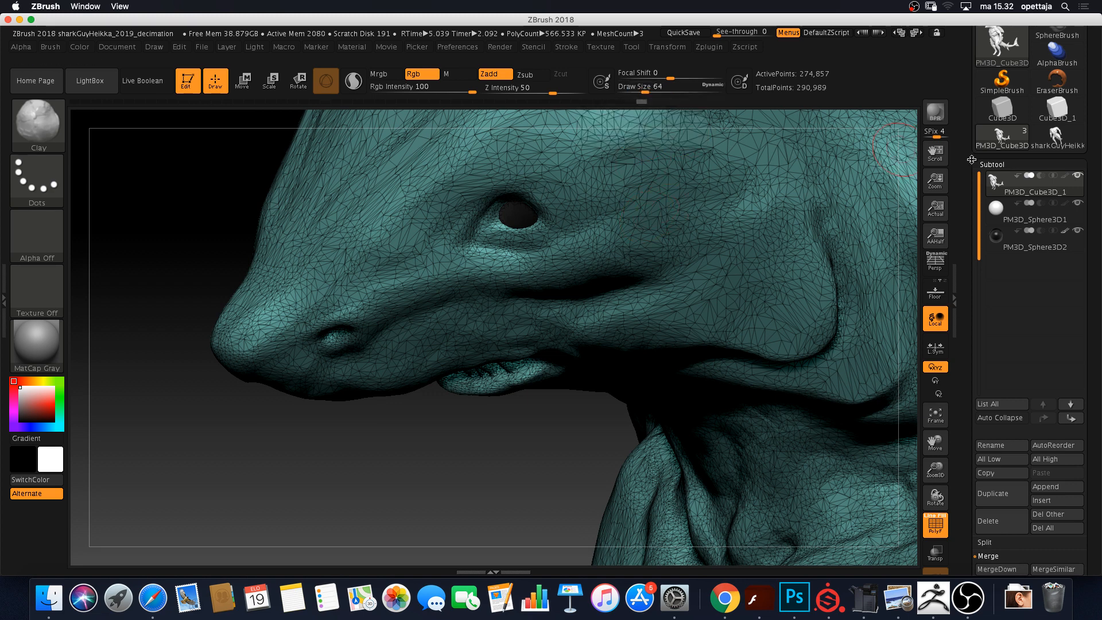
left_click_drag(433, 487, 472, 453)
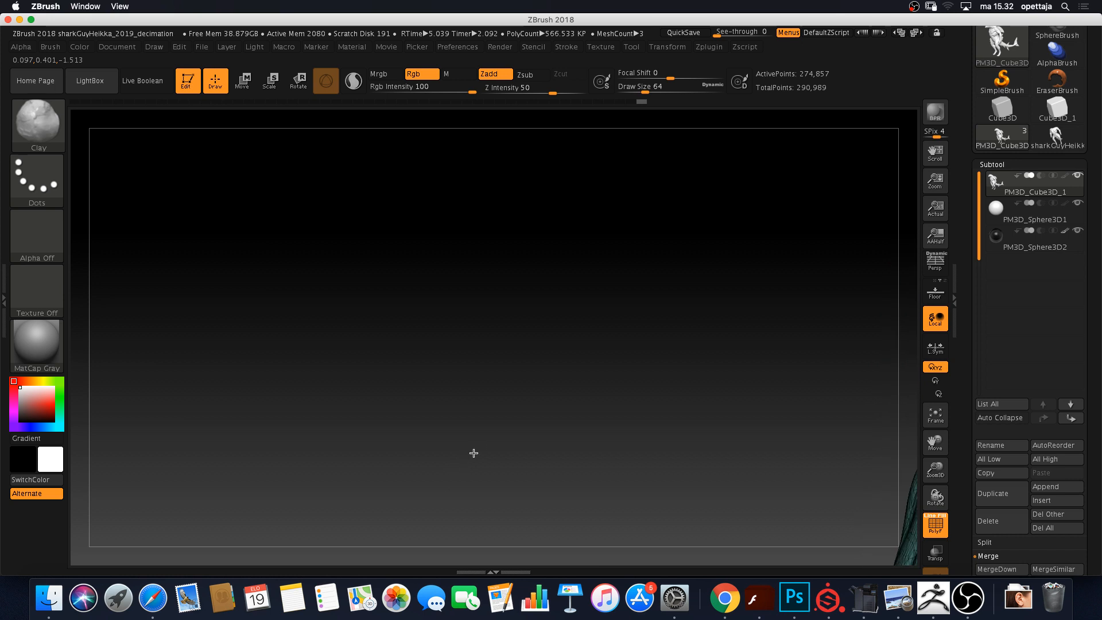
Orbit and zoom onto the shark's chest and head, then scroll the tray to the Tool palette's Save As and Export
left_click_drag(584, 399, 326, 383)
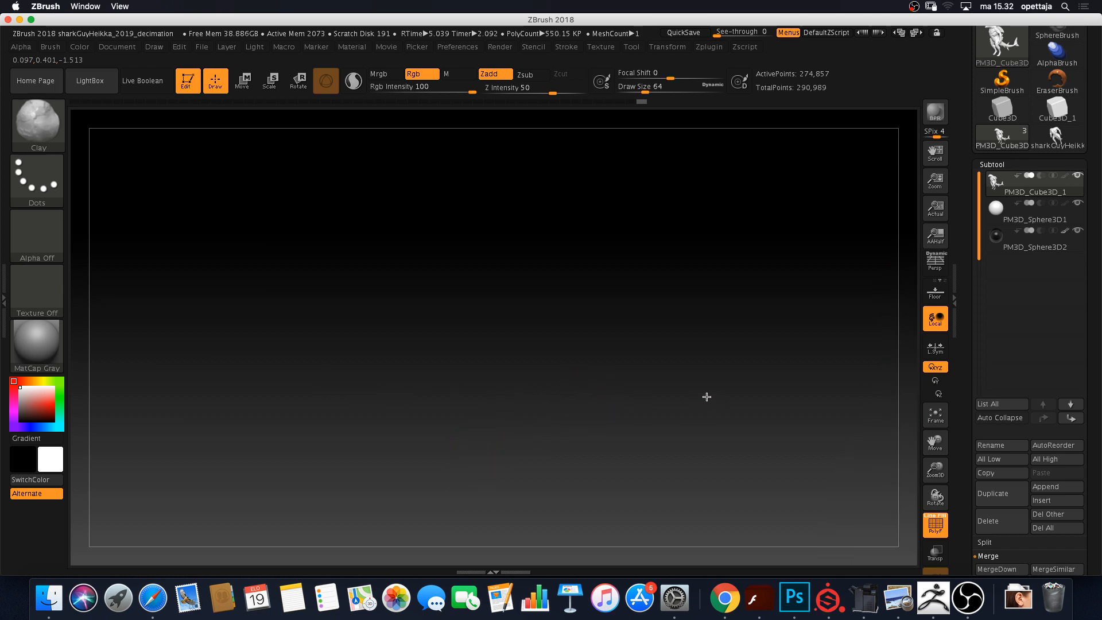
left_click_drag(707, 397, 569, 214)
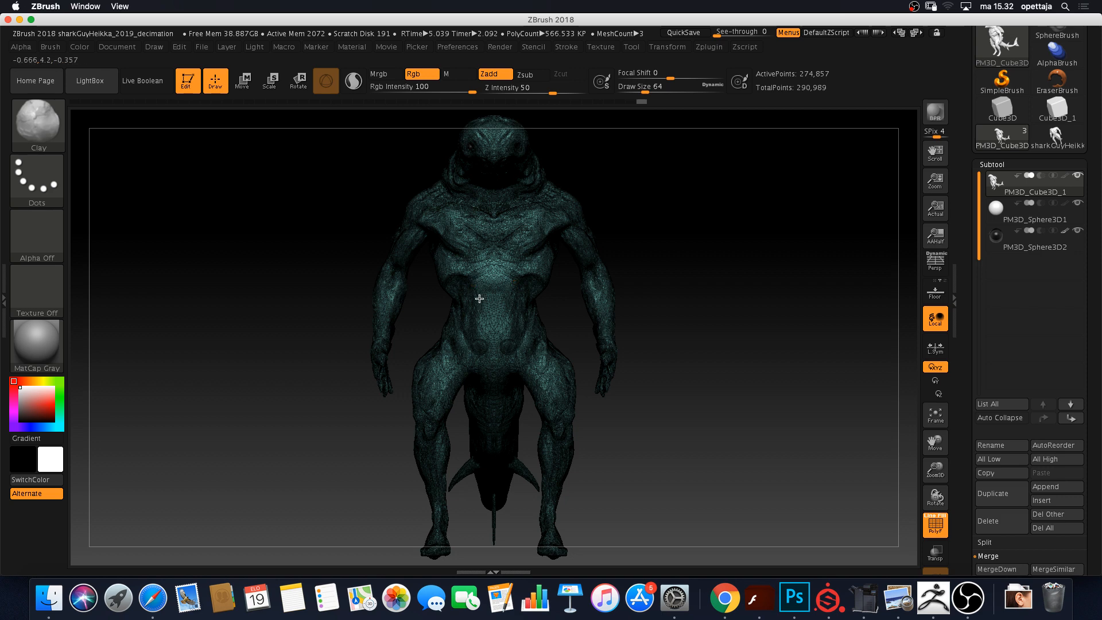
left_click_drag(728, 268, 561, 173)
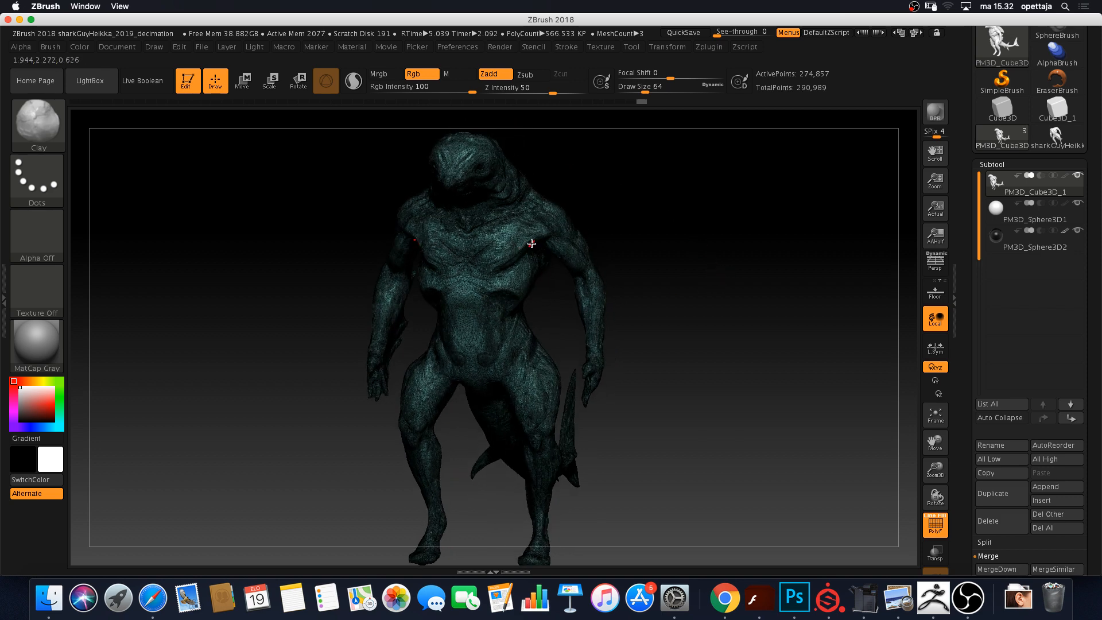
left_click_drag(667, 232, 608, 450)
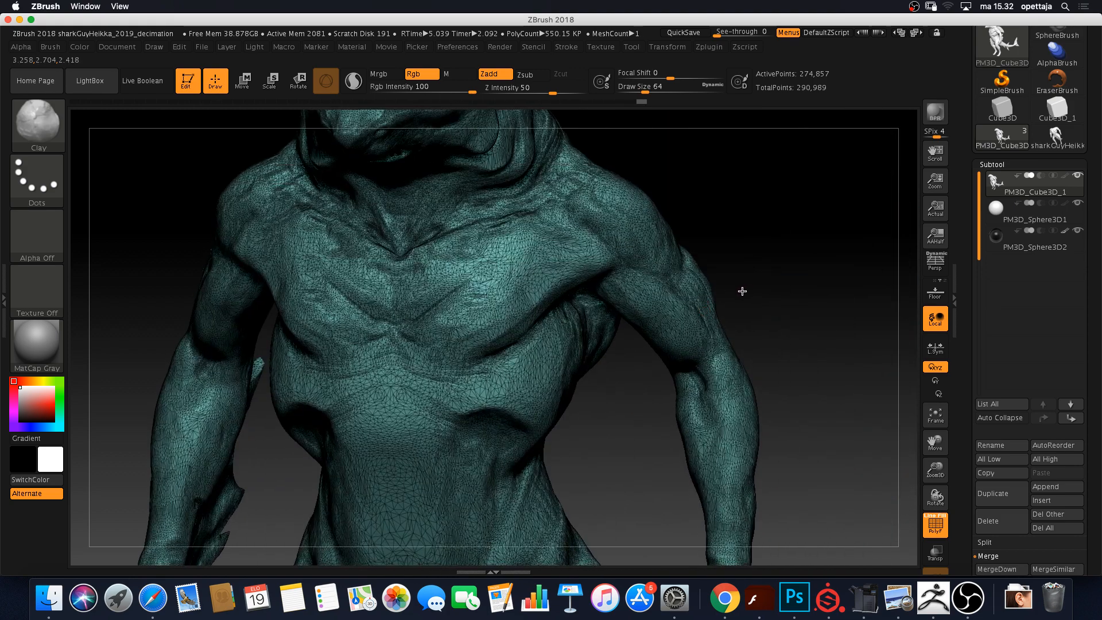
left_click_drag(742, 291, 739, 305)
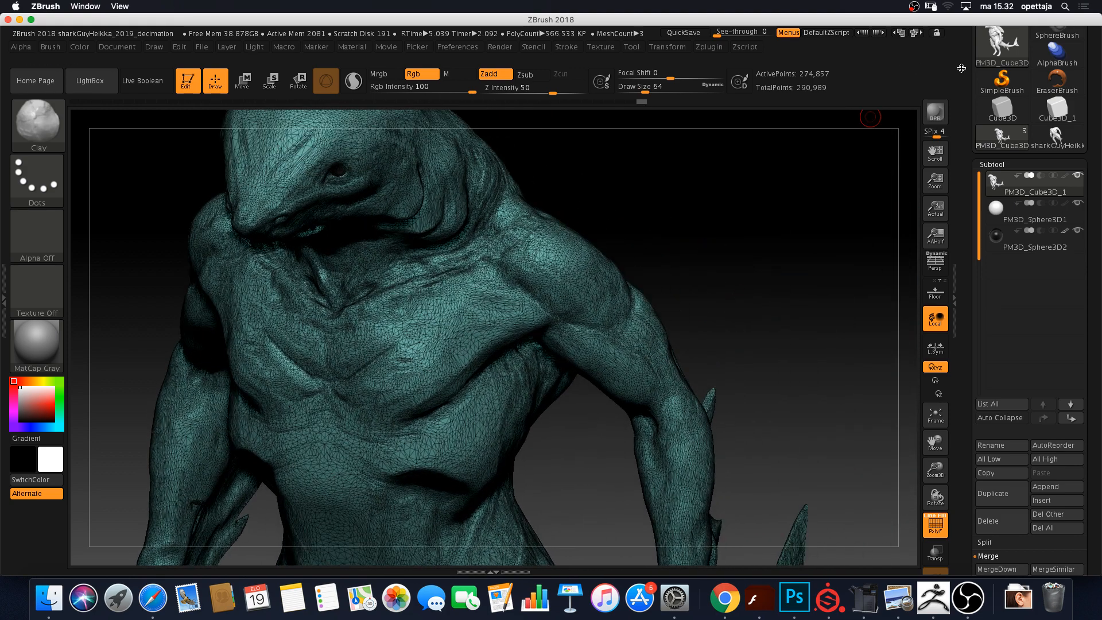
left_click_drag(961, 68, 970, 190)
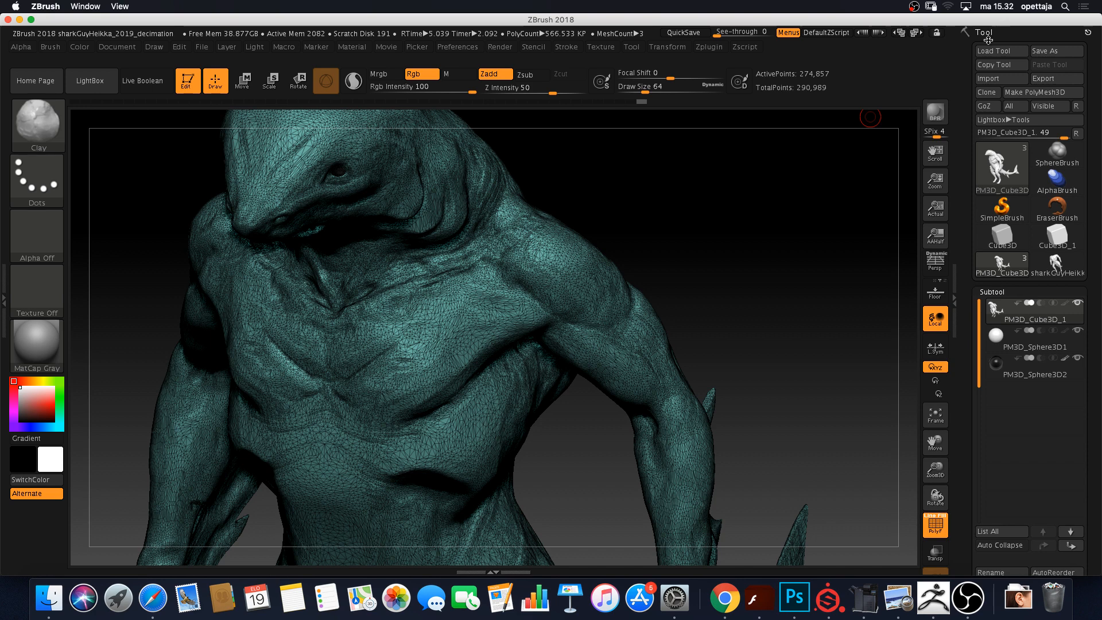
Export the shark as an OBJ file named heikka_sharkguy_2019 in Documents
left_click(1057, 80)
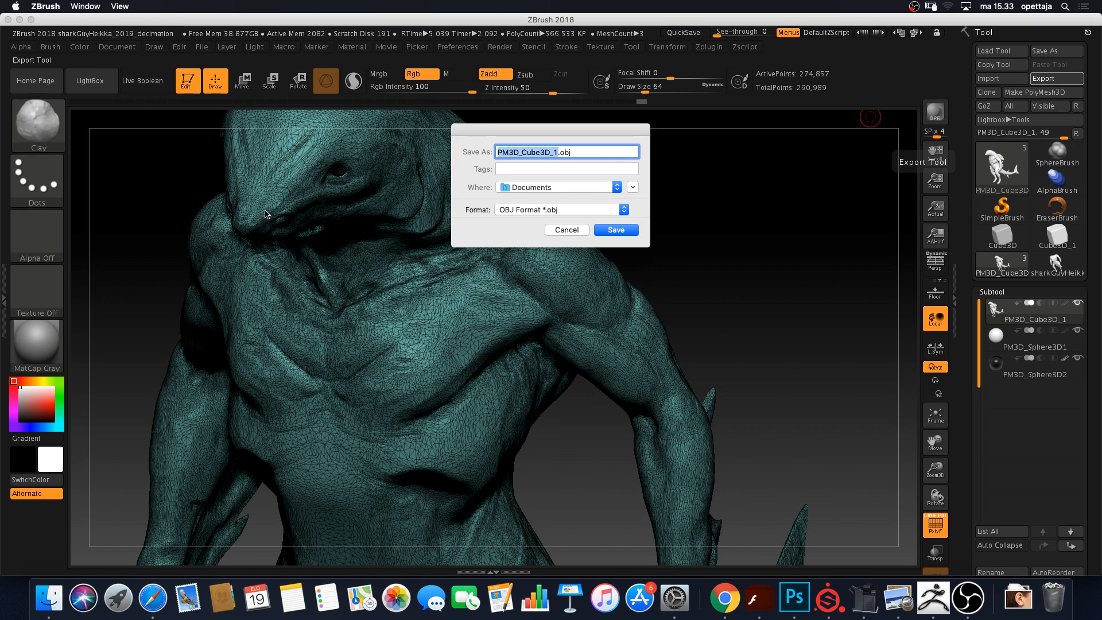
type("heikka")
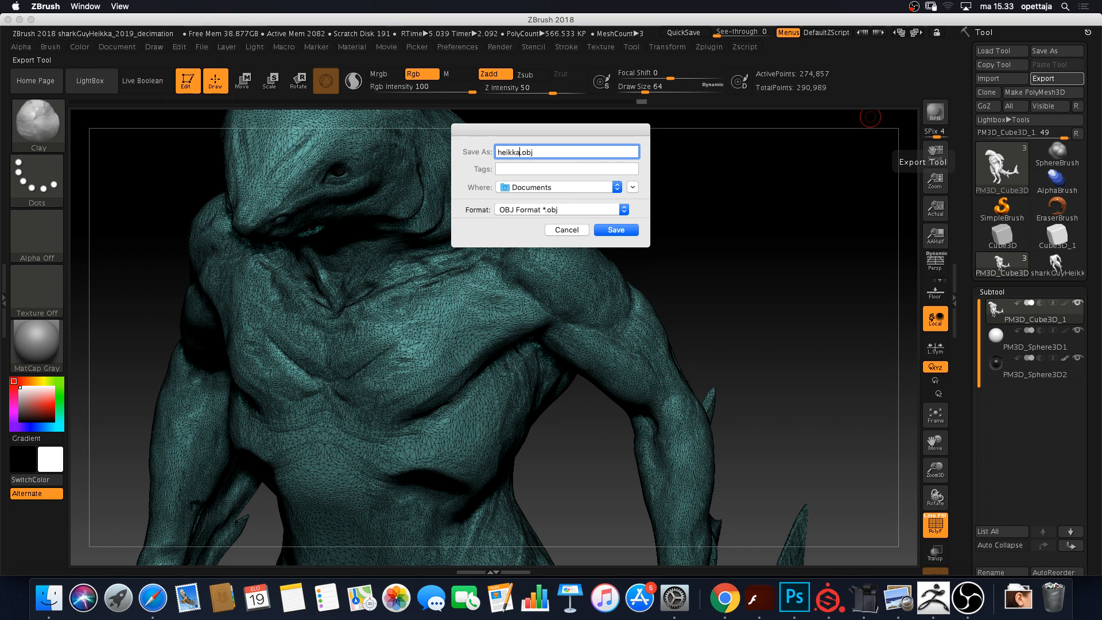
type("_sjaark")
key("BackSpace")
key("BackSpace")
key("BackSpace")
type("arkguy_2019")
key("Return")
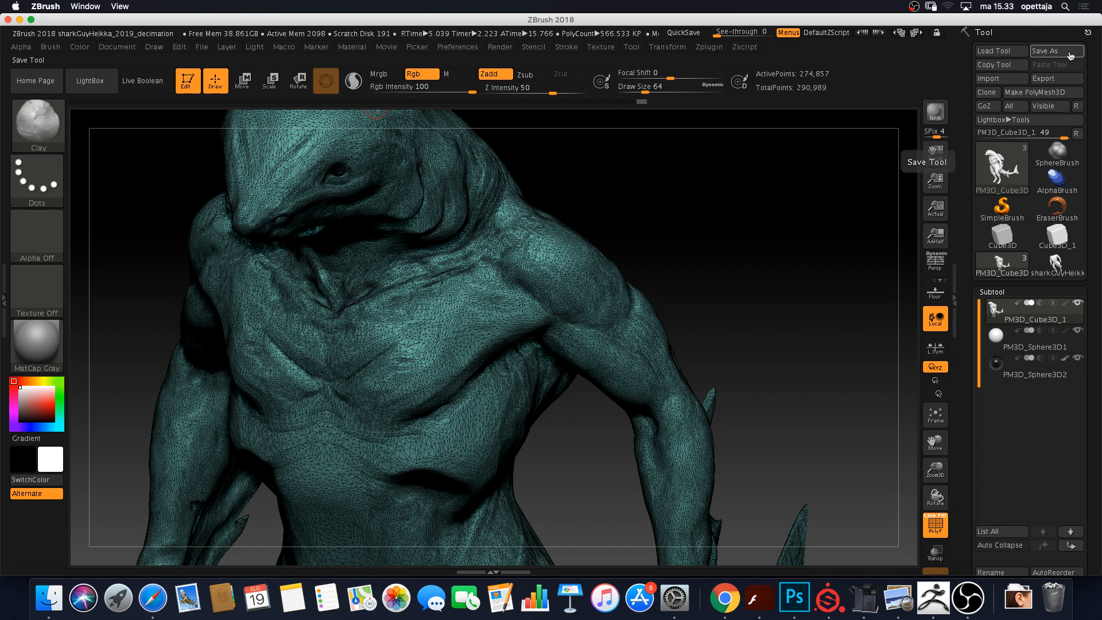
Save the tool as heikka_sharkguy_2019_highpol.ztl in Documents
left_click(1045, 51)
type("h")
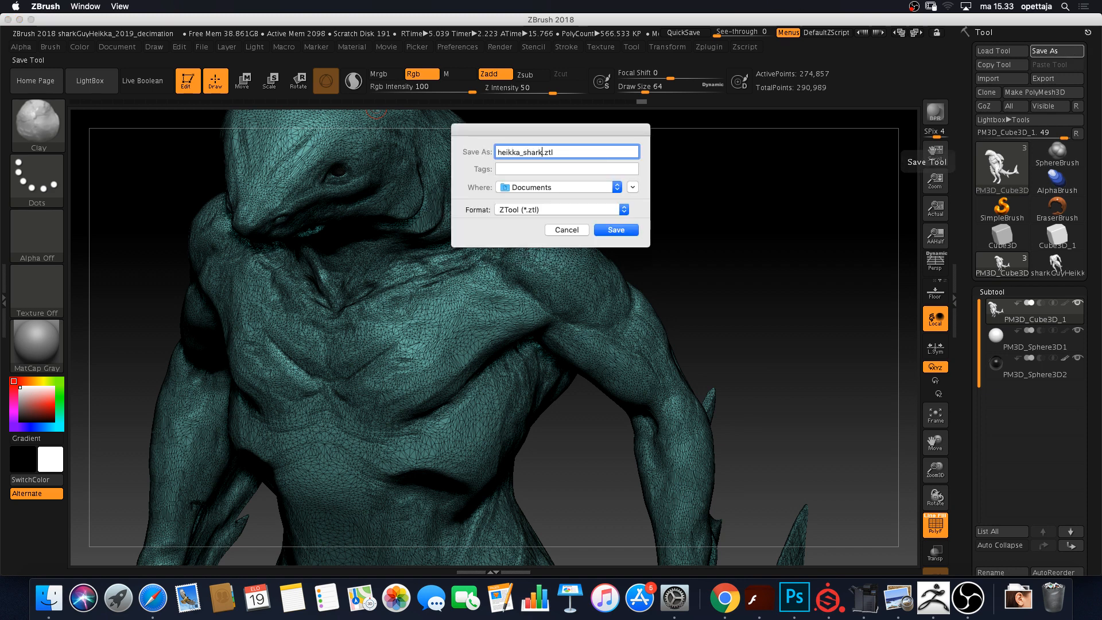
type("eikka_sharkguy_2019_highpol")
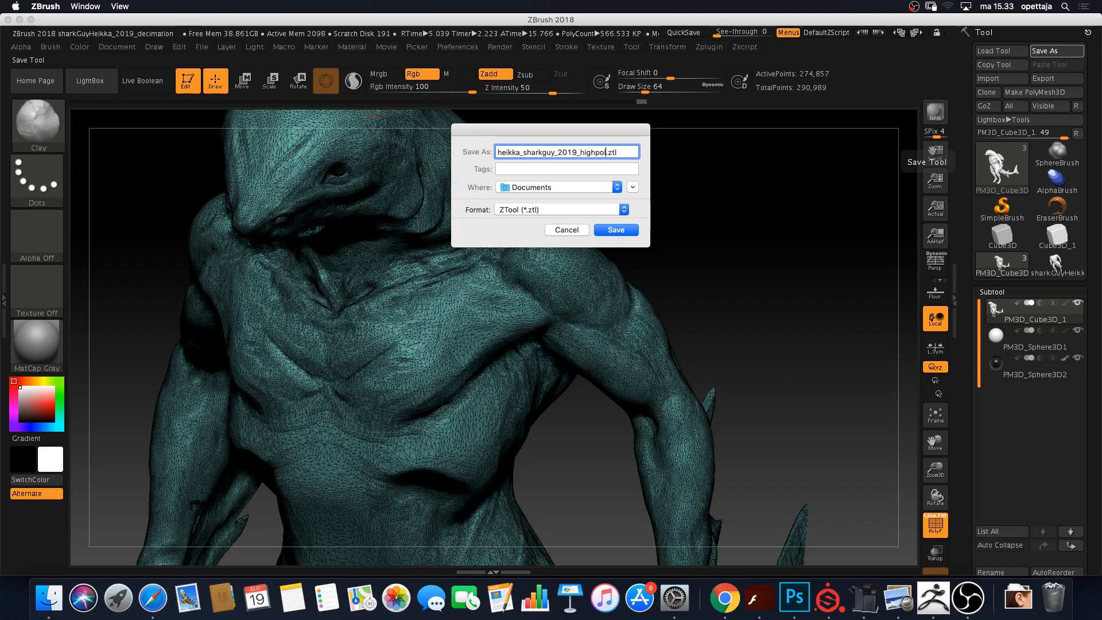
left_click(564, 230)
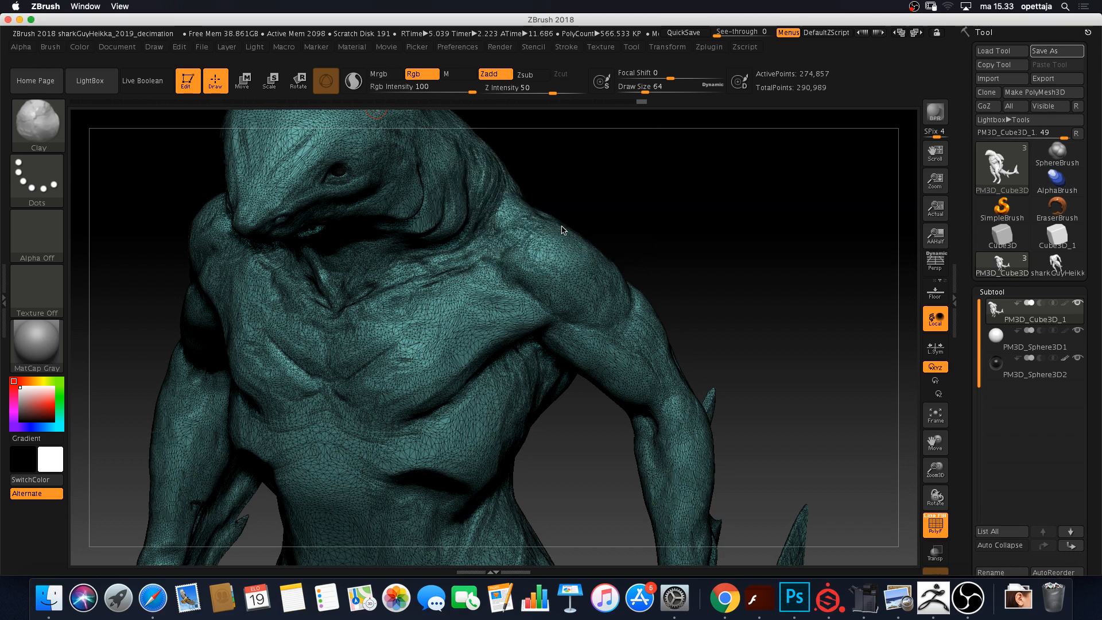
Re-export the shark as heikka_sharkGuy_2019_highpoly.OBJ, replacing the existing file in Documents
left_click(1054, 84)
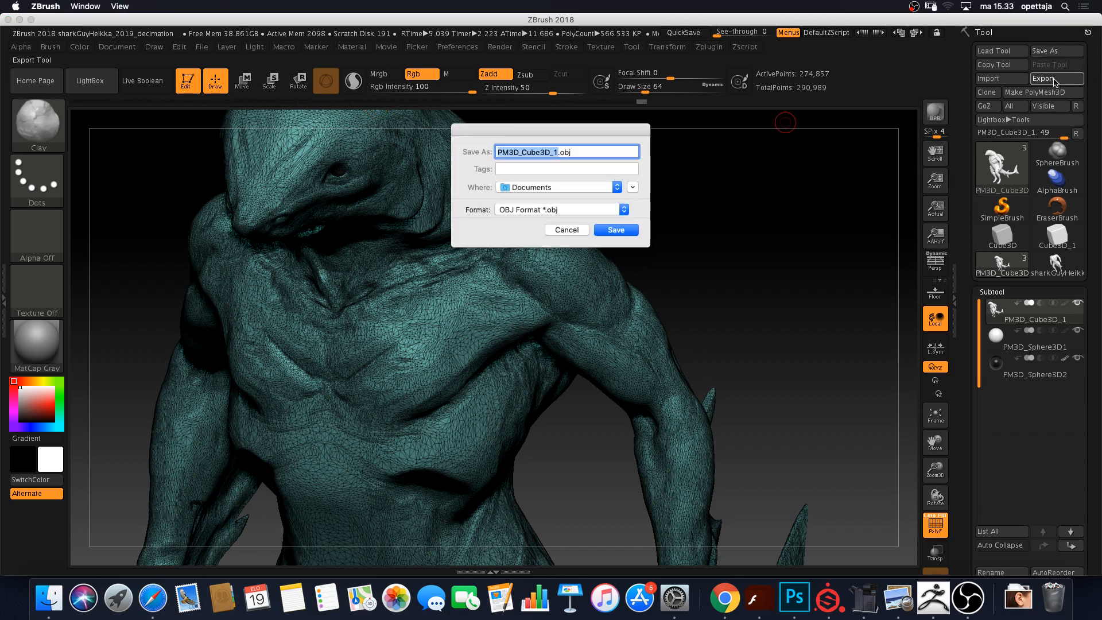
type("heikka_")
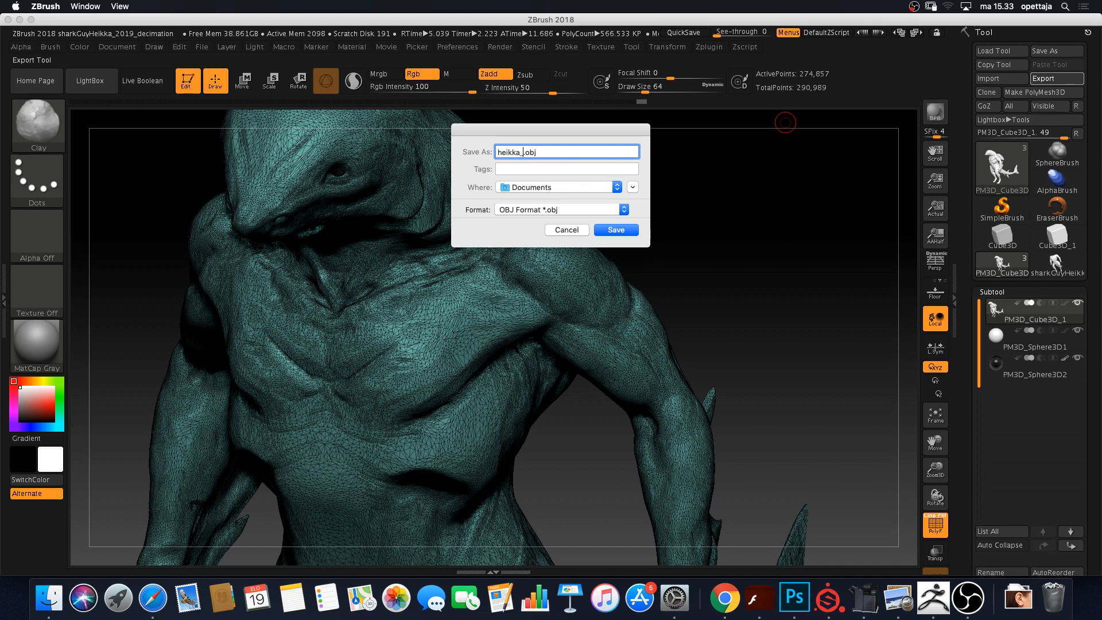
type("sharkguy_2019_highpoly")
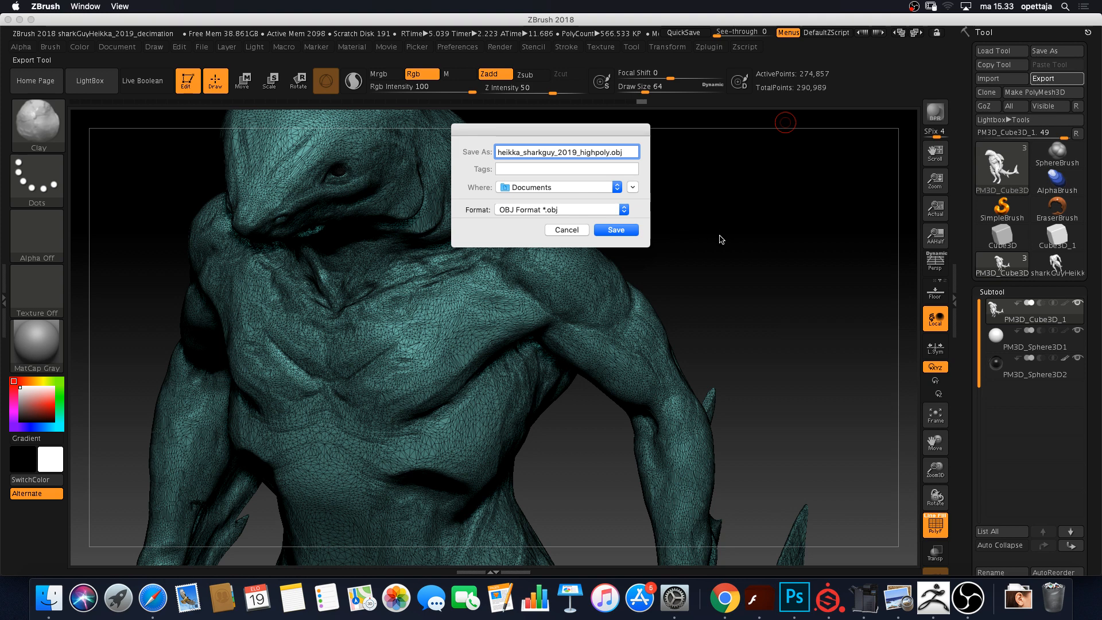
left_click(616, 230)
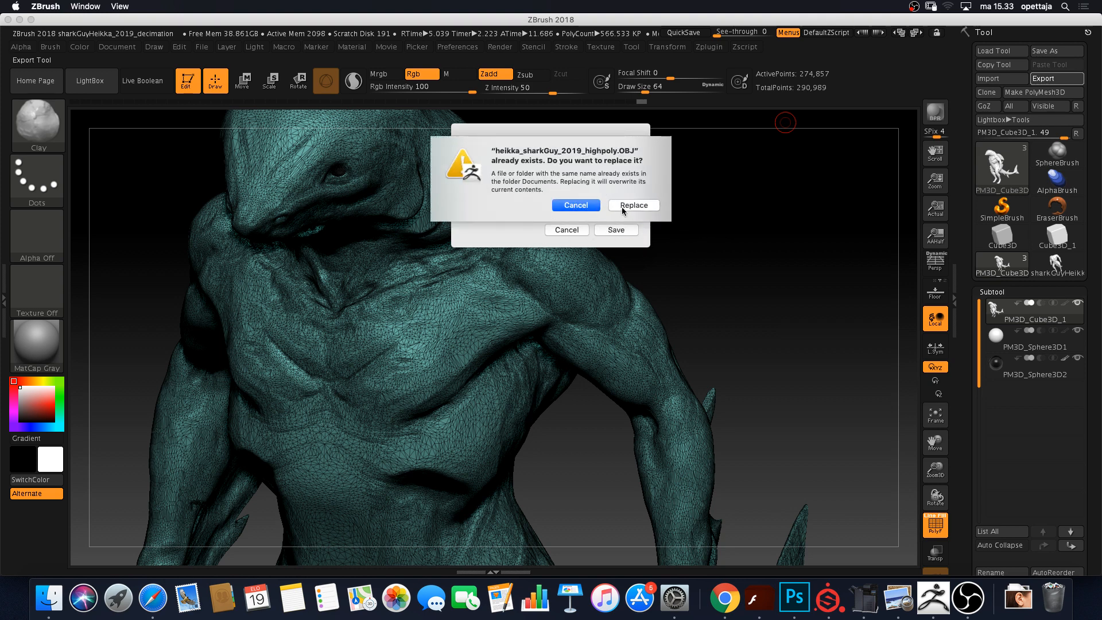
left_click(623, 208)
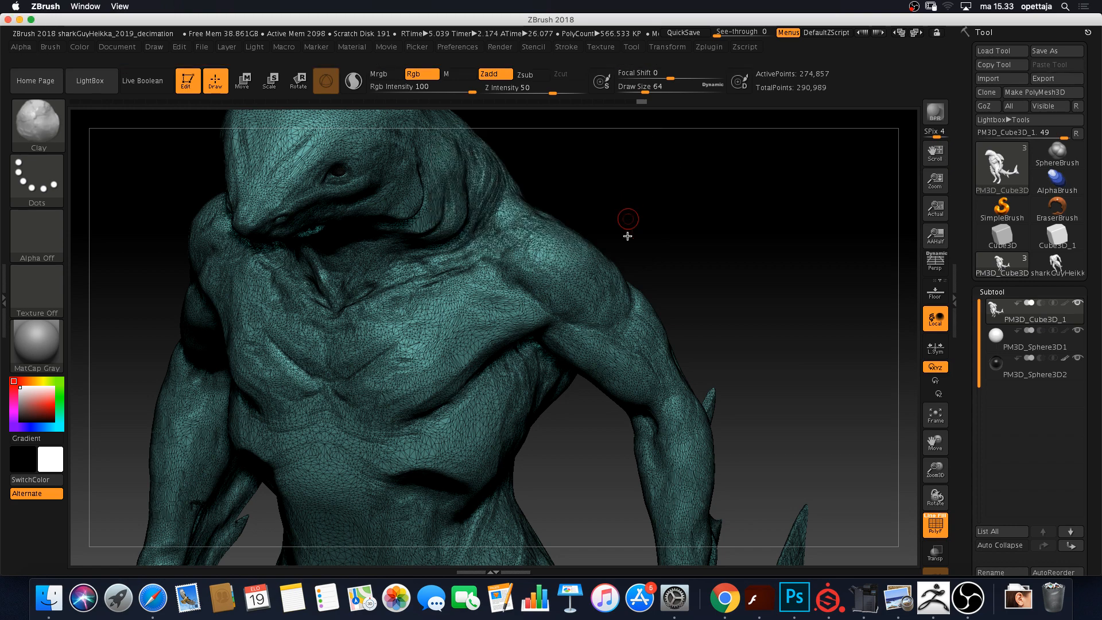
Rotate the exported shark to check it, then switch to OBS Studio
mouse_move(629, 216)
left_mouse_down()
mouse_move(632, 234)
mouse_move(640, 217)
mouse_move(615, 214)
mouse_move(638, 210)
left_mouse_up()
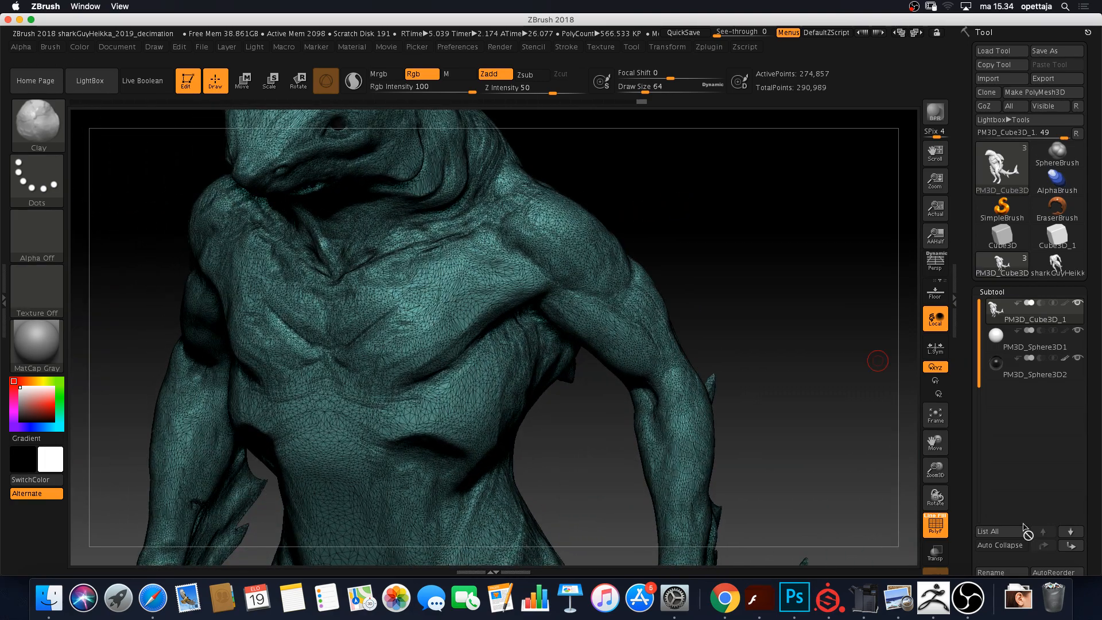
left_click_drag(822, 365, 821, 378)
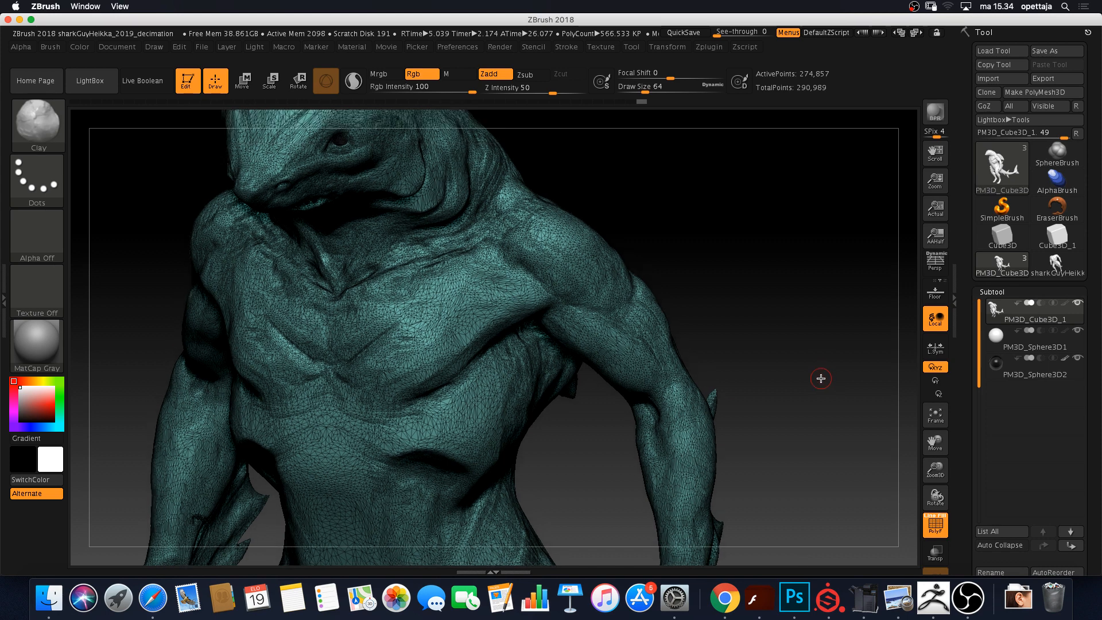
left_click(968, 598)
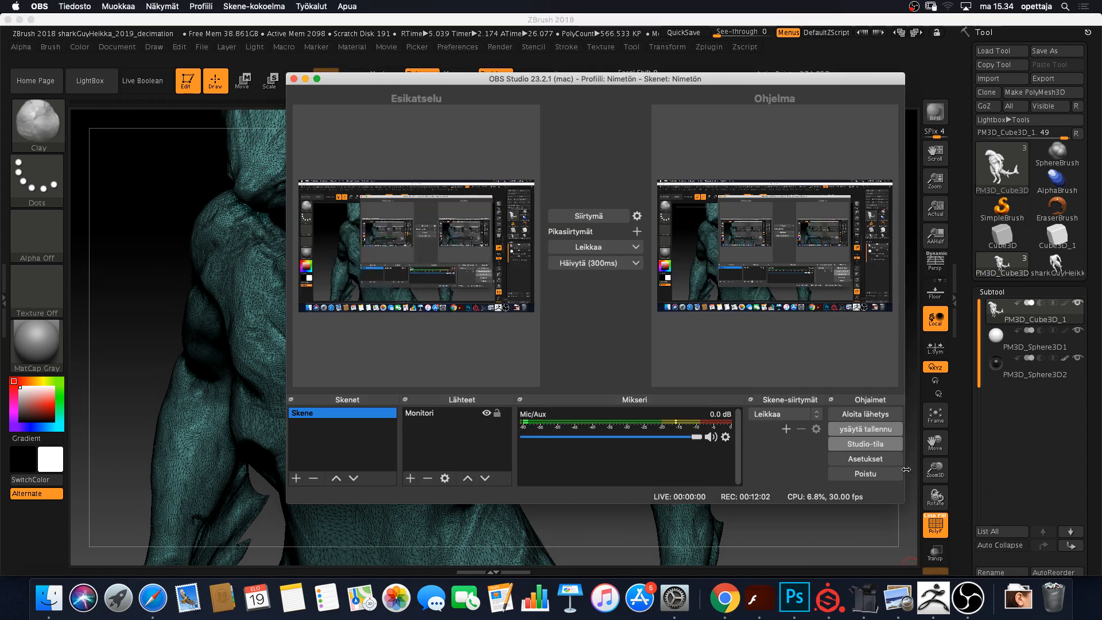